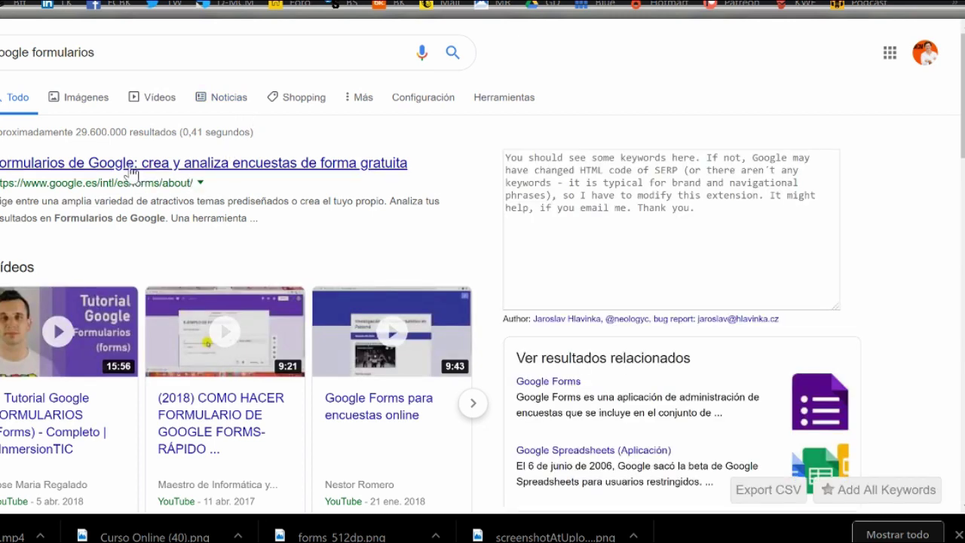
# Open Google Forms from the search result and create a new blank form
pyautogui.click(132, 170)
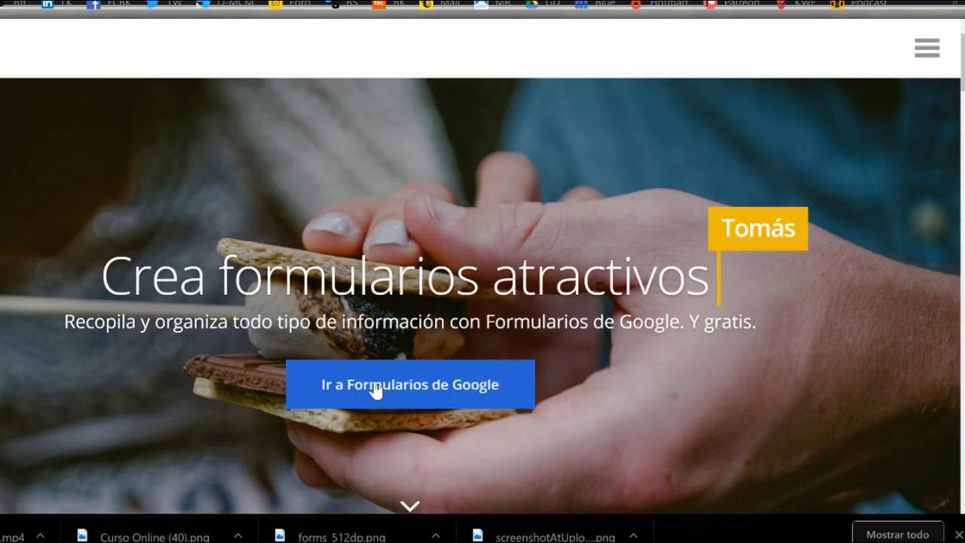
pyautogui.scroll(-5, 380, 390)
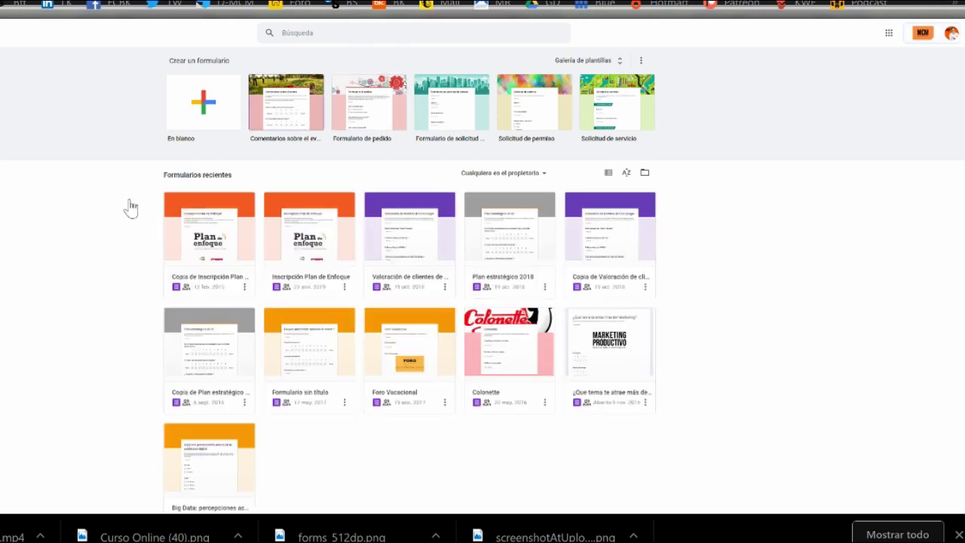
pyautogui.click(207, 109)
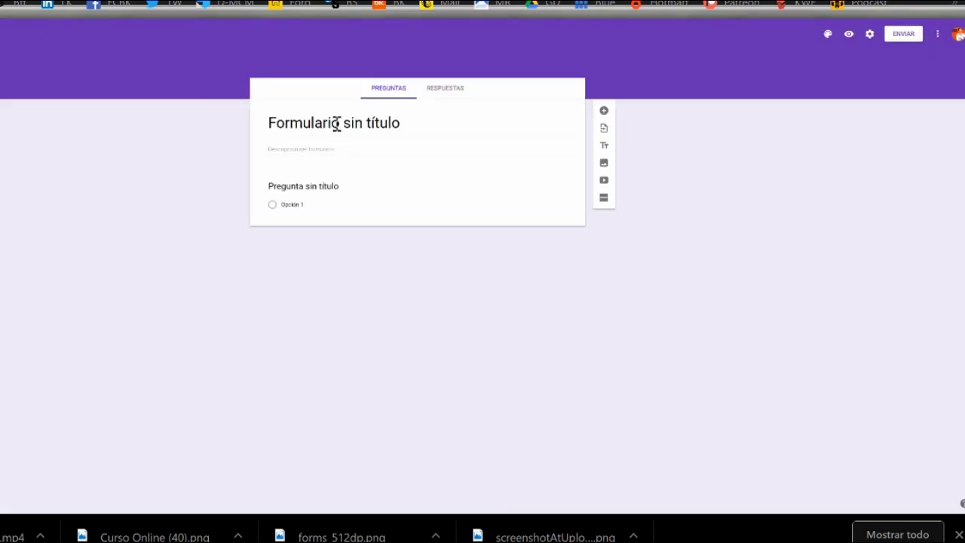
# Title the form "Casa Valldemossa" and mark it as starred
pyautogui.click(415, 128)
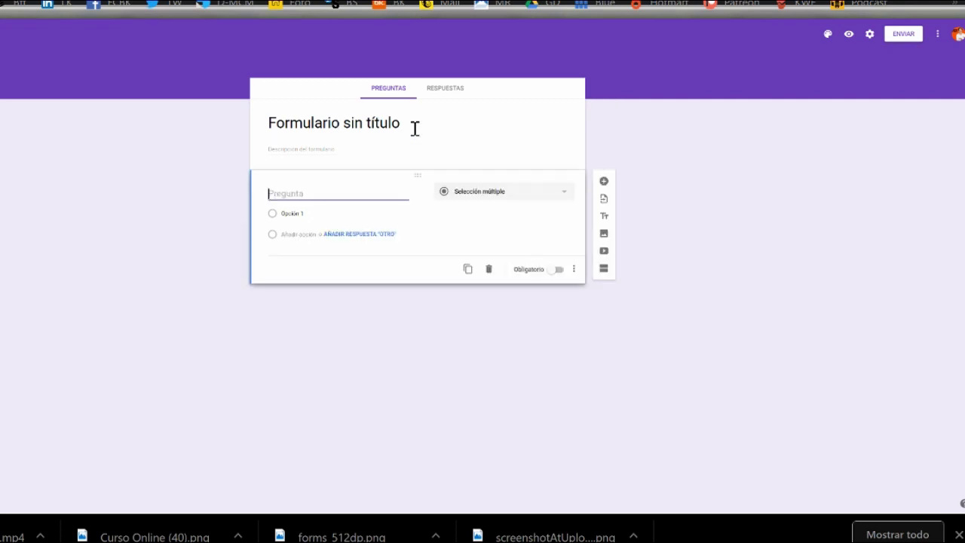
pyautogui.click(414, 128)
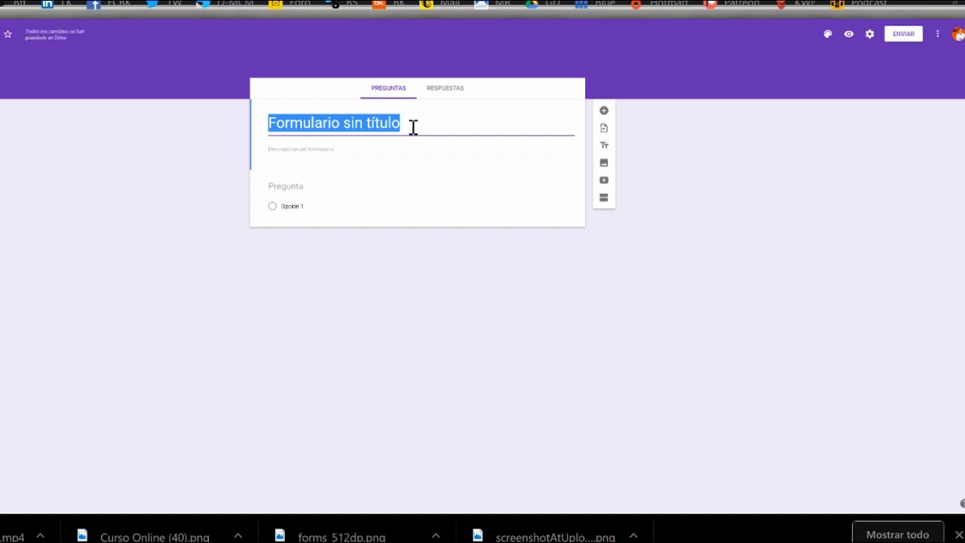
pyautogui.write('Casa')
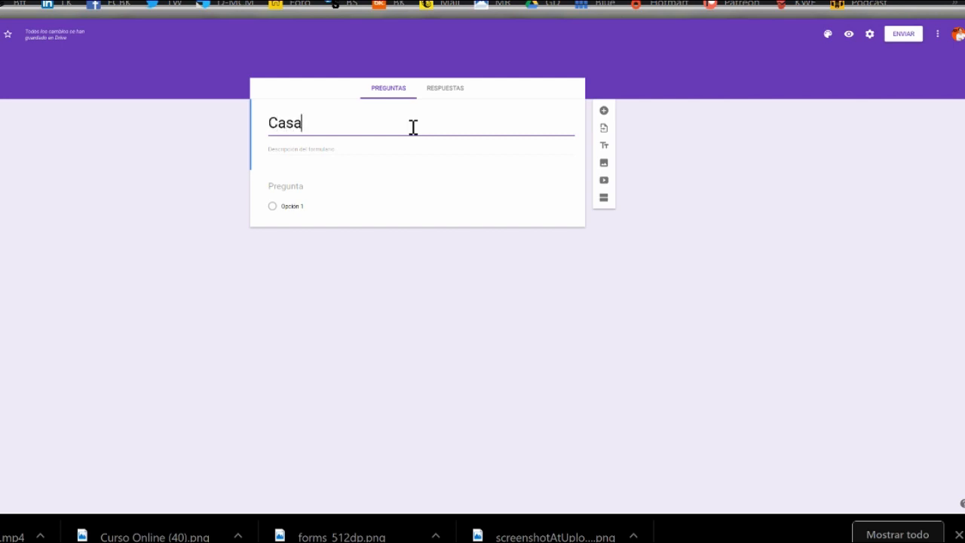
pyautogui.write(' Valldemossa')
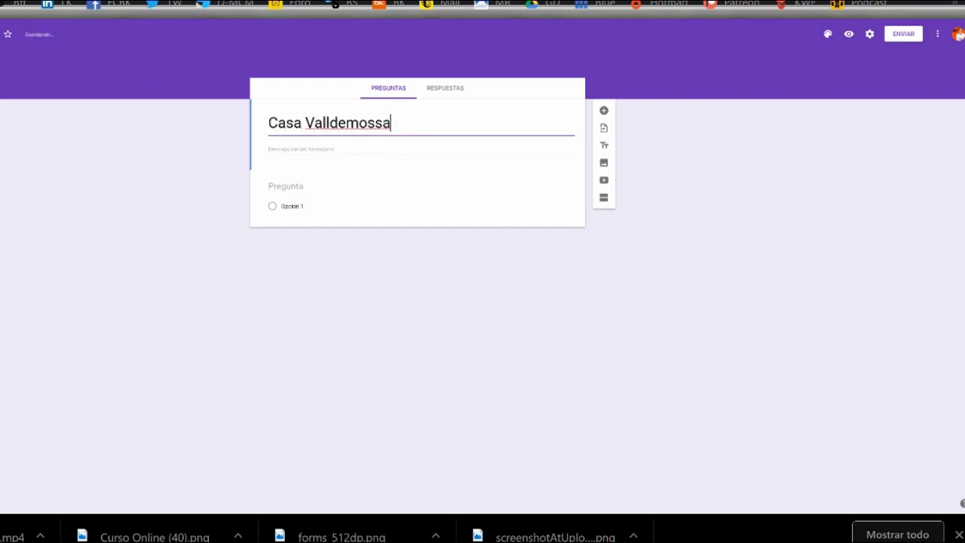
pyautogui.click(10, 38)
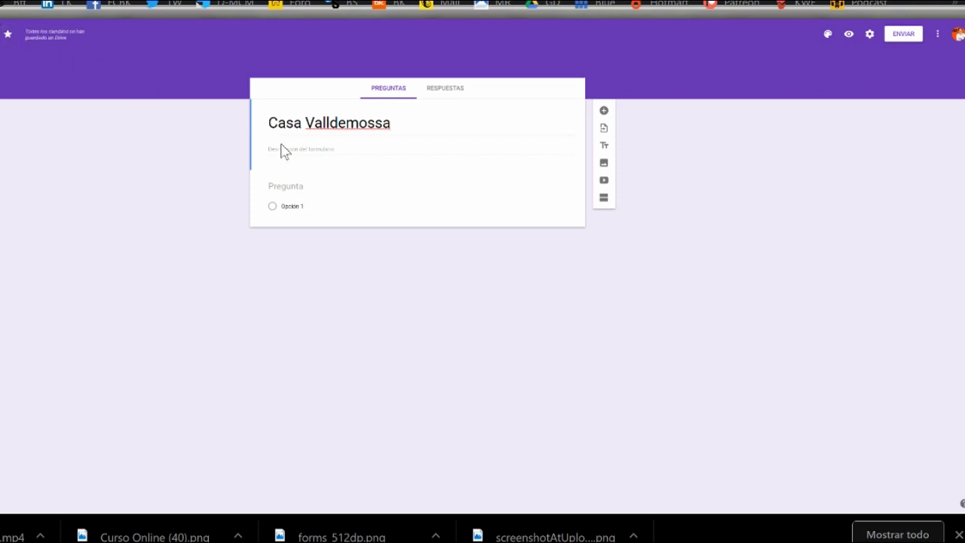
# Begin the form description with the line "Gracias por haber estado en esta casa"
pyautogui.click(301, 150)
pyautogui.write('Gi')
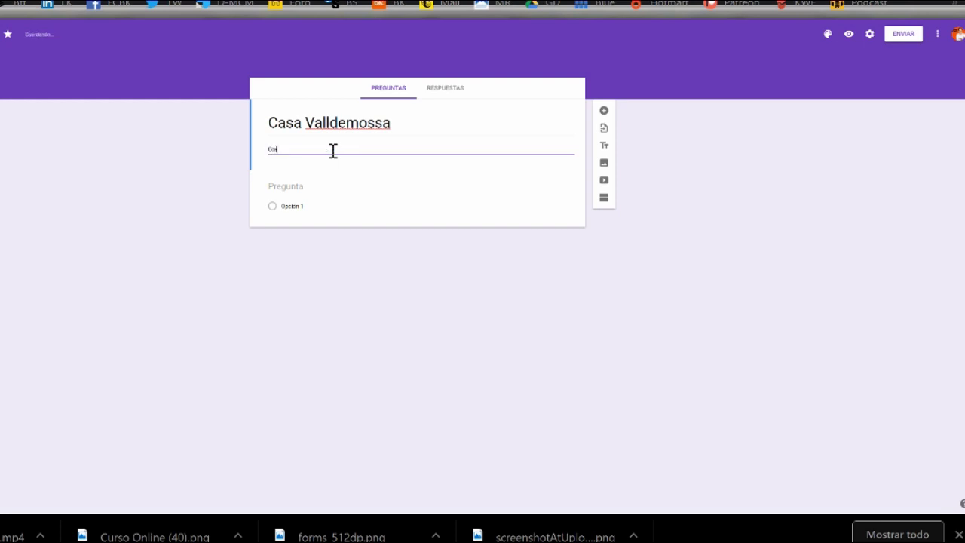
pyautogui.write('acias por haber estado en e')
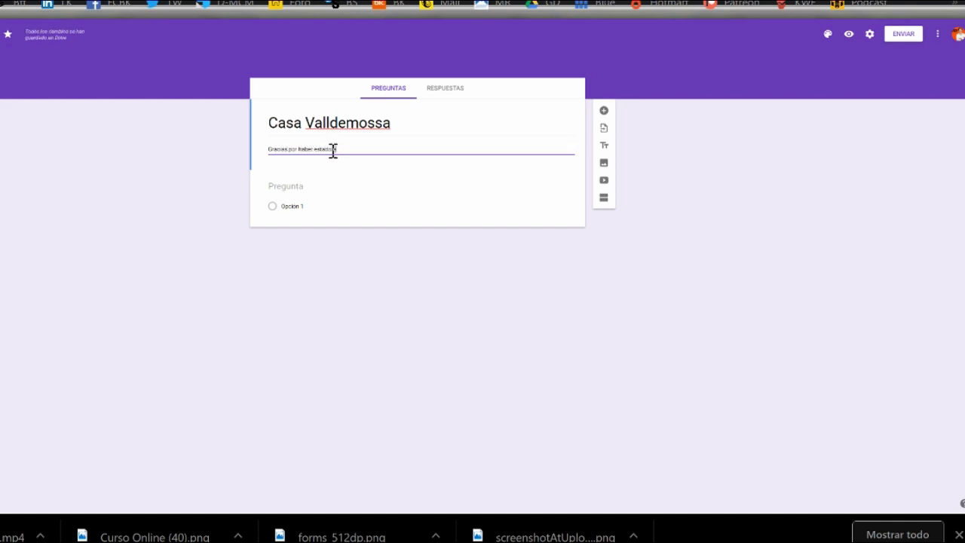
pyautogui.write('sta casa')
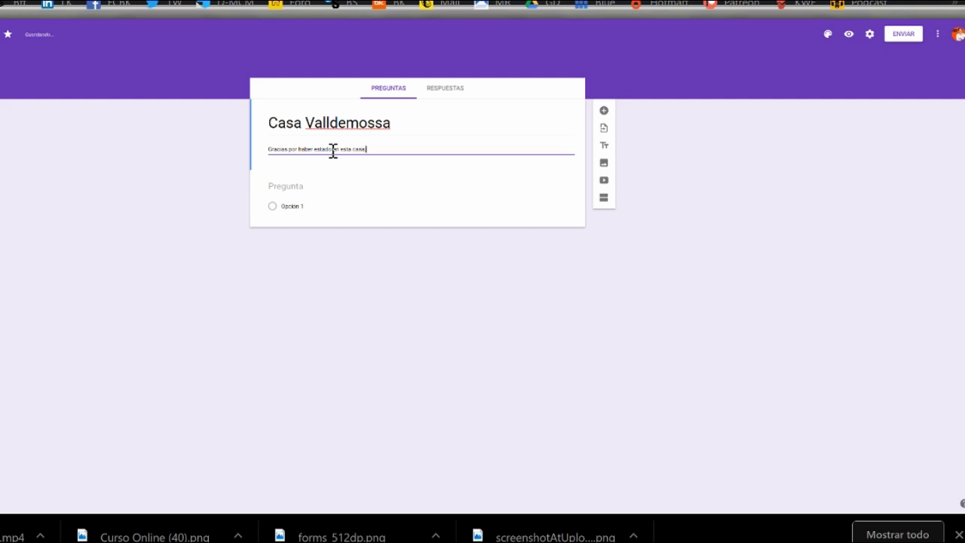
# Add a second description line reading "NOs interesa mucho tu opinión para mejorar."
pyautogui.press('Return')
pyautogui.write('NOs interesa')
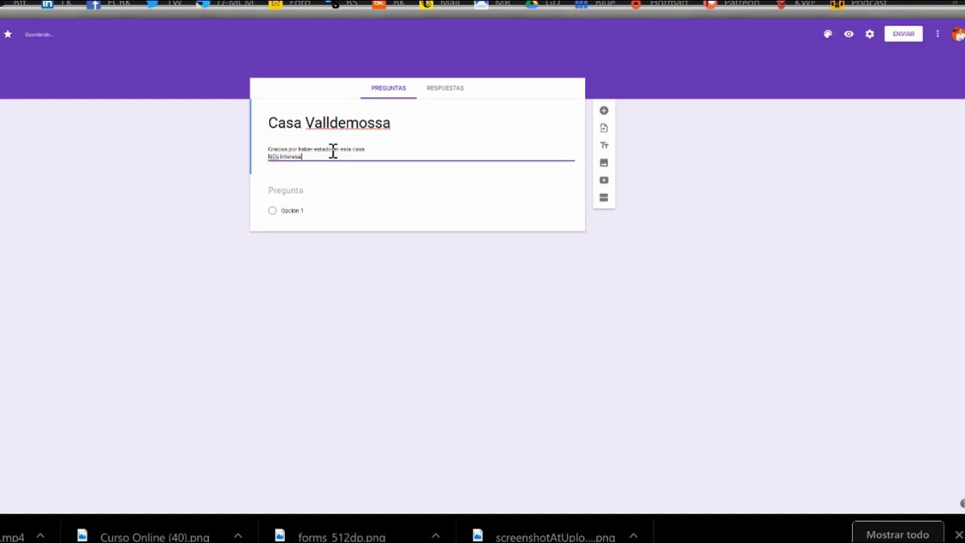
pyautogui.write(' mucho tu o')
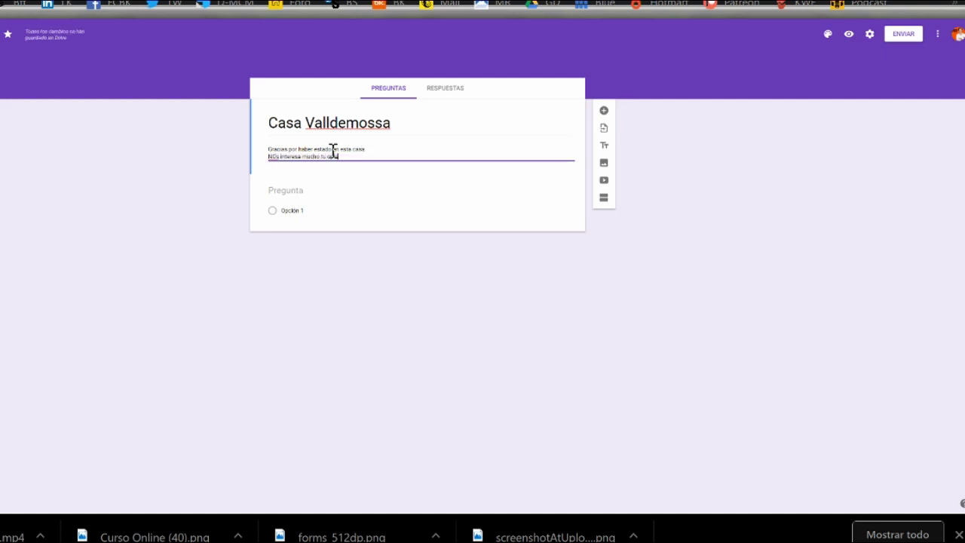
pyautogui.write('pinión')
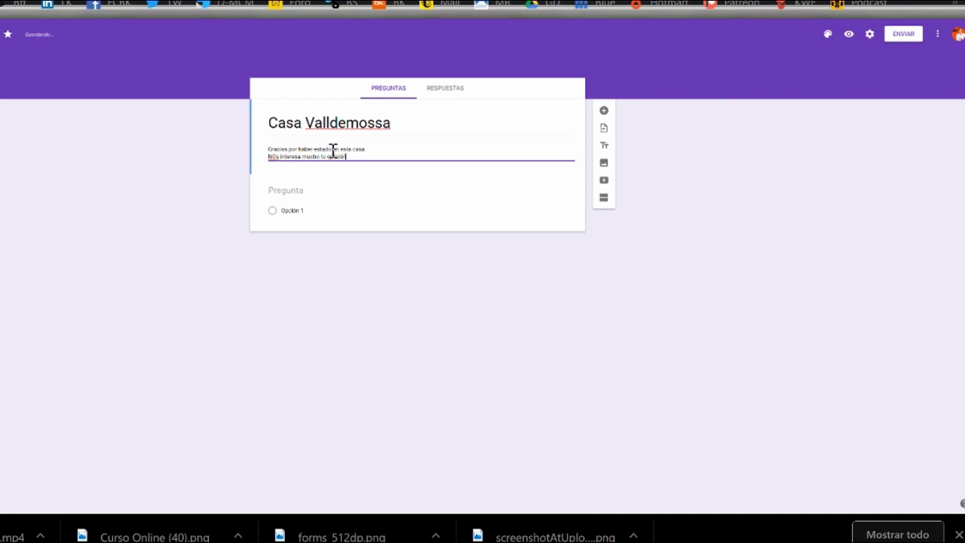
pyautogui.write(' para mejorar.')
# Add a third description line: "Rogamos que rellenes con la mayor honestidad posible este rápido cuestionario"
pyautogui.press('Return')
pyautogui.write('Rogamos que rellenes con la may')
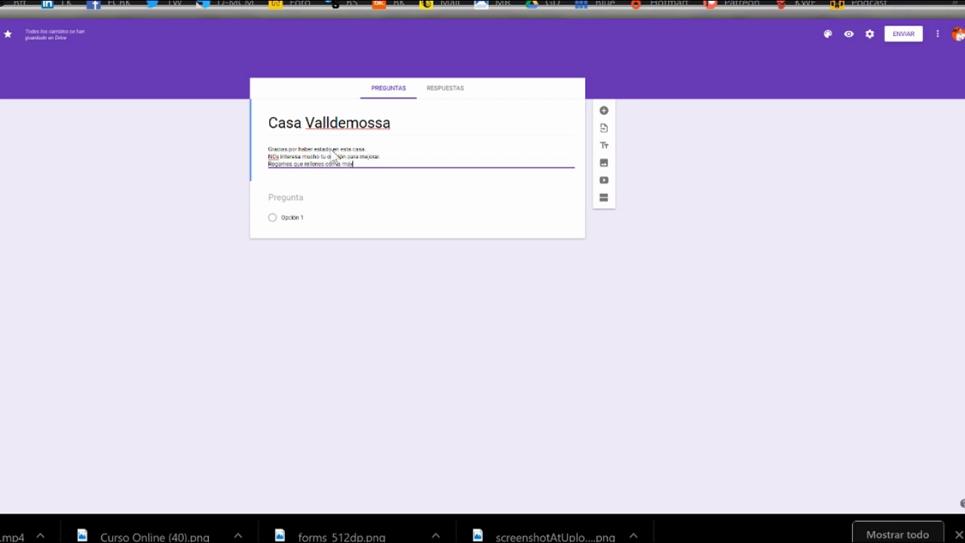
pyautogui.write('or honestidad posible este')
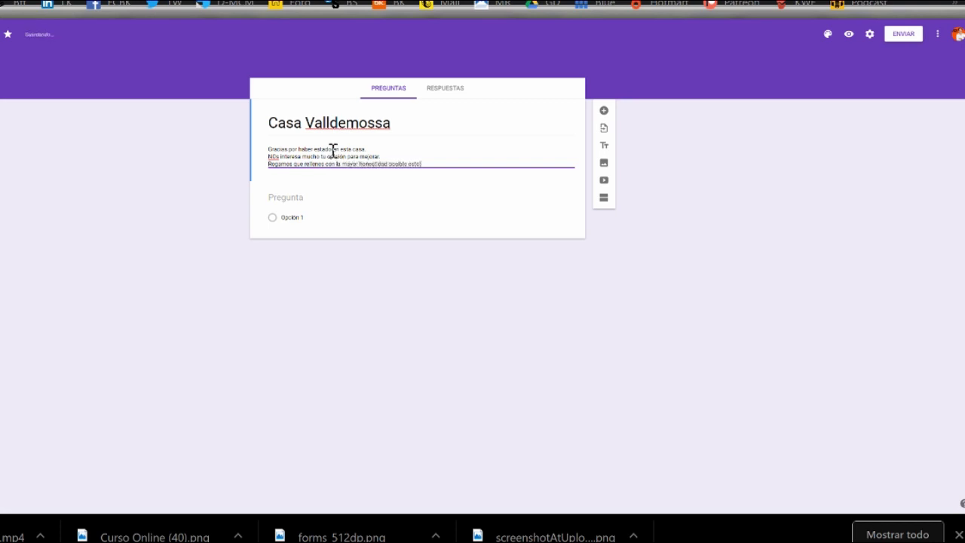
pyautogui.write(' rápido cuesti')
pyautogui.press('BackSpace')
pyautogui.press('BackSpace')
pyautogui.write('ionario')
# Correct the capitalisation of the second description line's first word to "Nos"
pyautogui.click(277, 156)
pyautogui.press('BackSpace')
pyautogui.write('o')
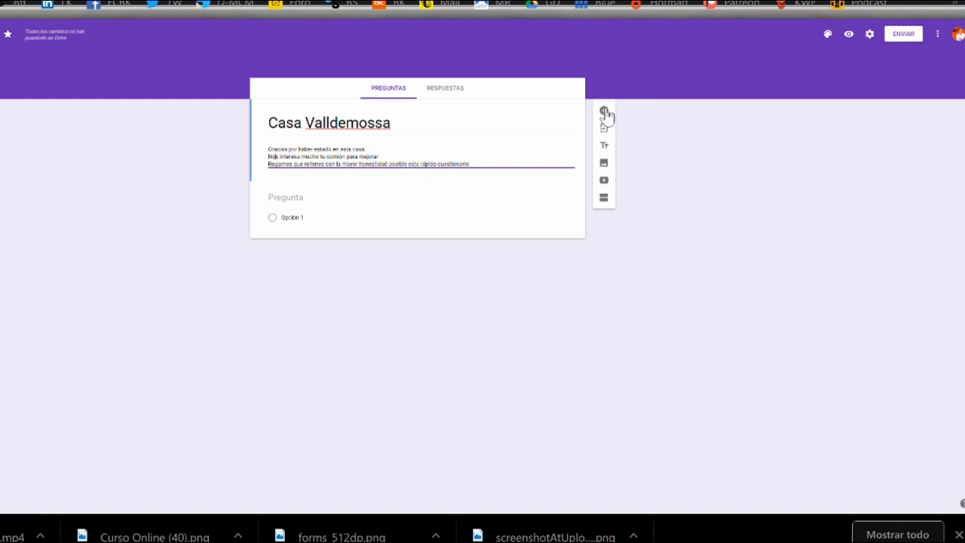
# Add a new question below the form header and set its type to "Cuadrícula de varias opciones"
pyautogui.scroll(4, 606, 115)
pyautogui.scroll(1, 607, 115)
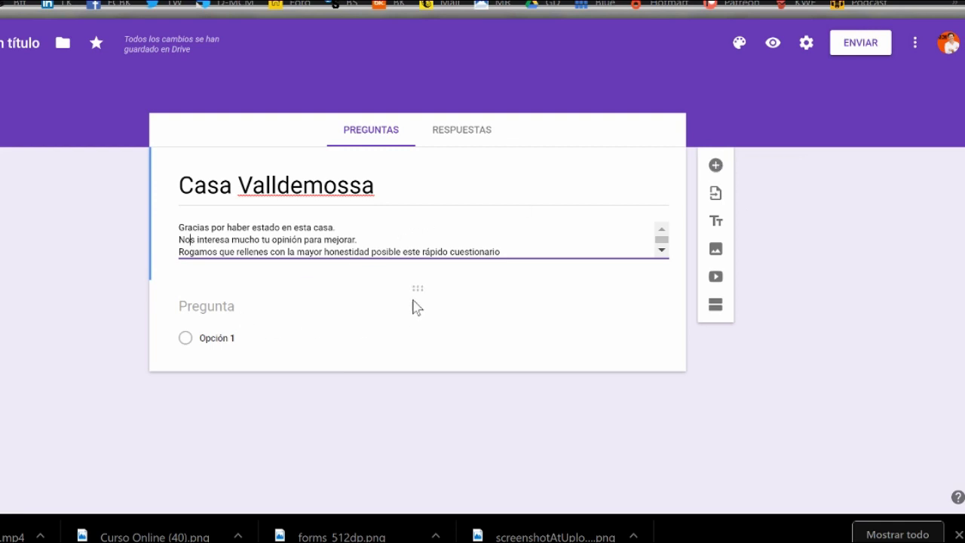
pyautogui.moveTo(422, 293)
pyautogui.mouseDown()
pyautogui.moveTo(424, 198)
pyautogui.moveTo(409, 293)
pyautogui.moveTo(419, 295)
pyautogui.mouseUp()
pyautogui.click(715, 166)
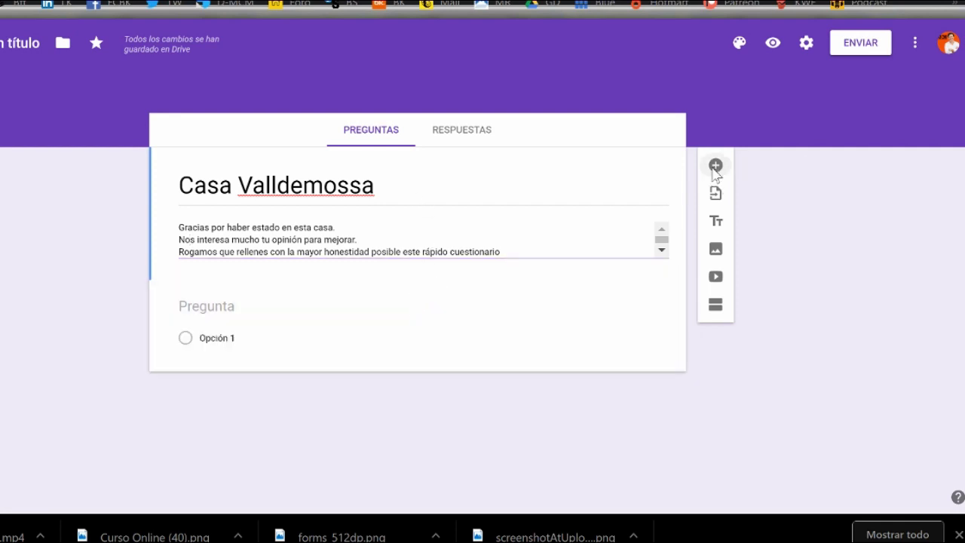
pyautogui.scroll(-1, 310, 342)
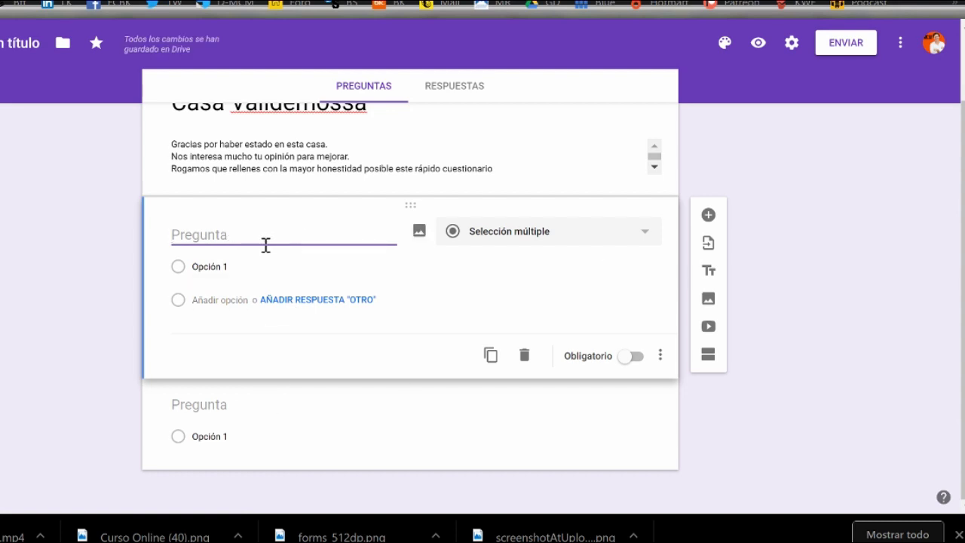
pyautogui.click(645, 235)
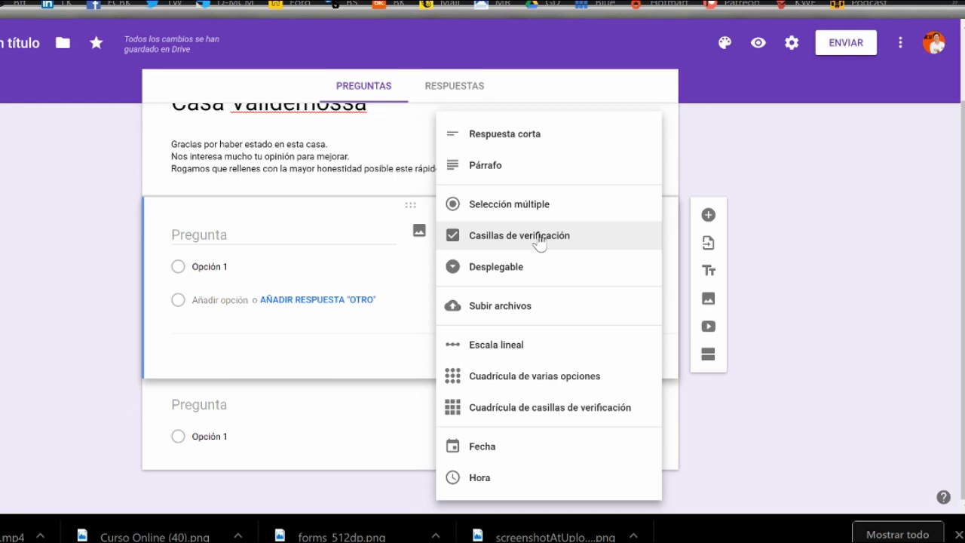
pyautogui.click(551, 384)
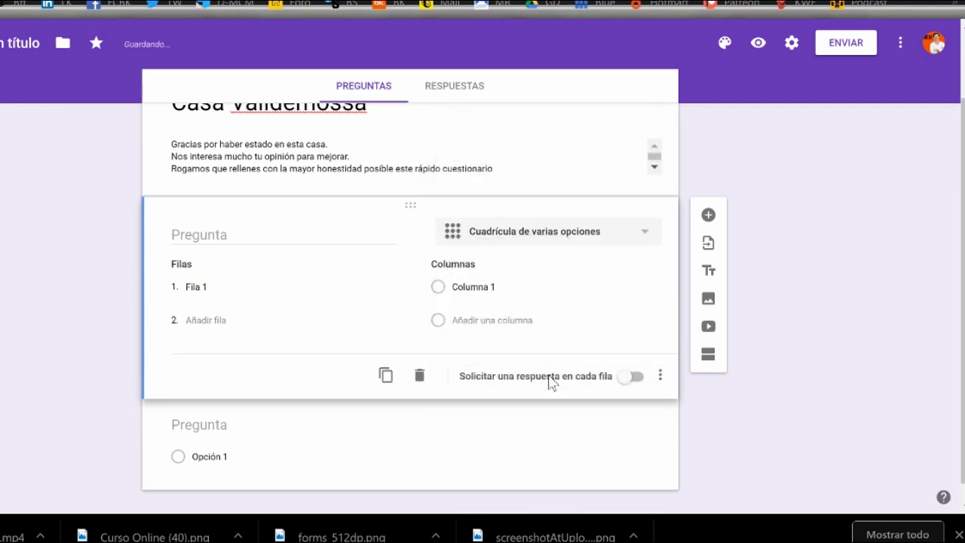
# Title the grid question "Como puntuarais"
pyautogui.click(259, 236)
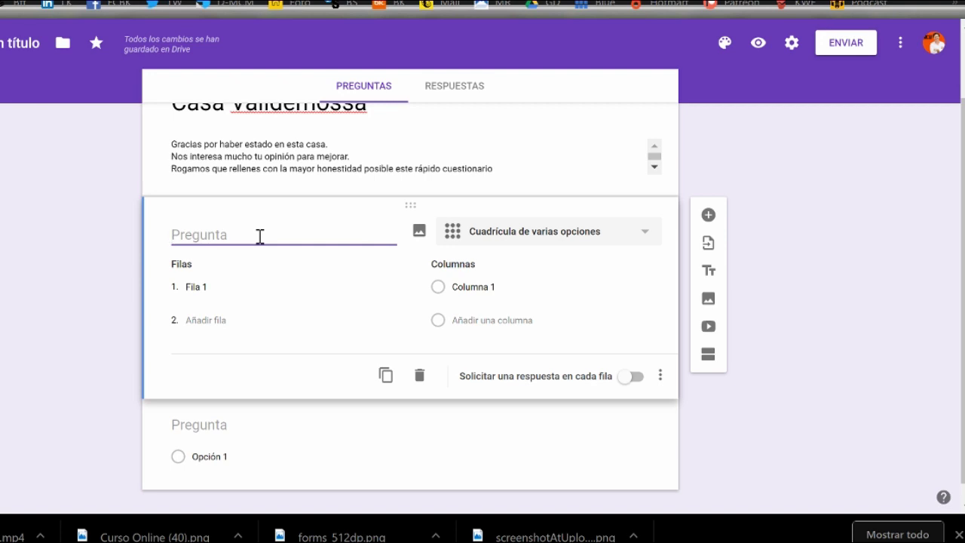
pyautogui.write('Como punturais')
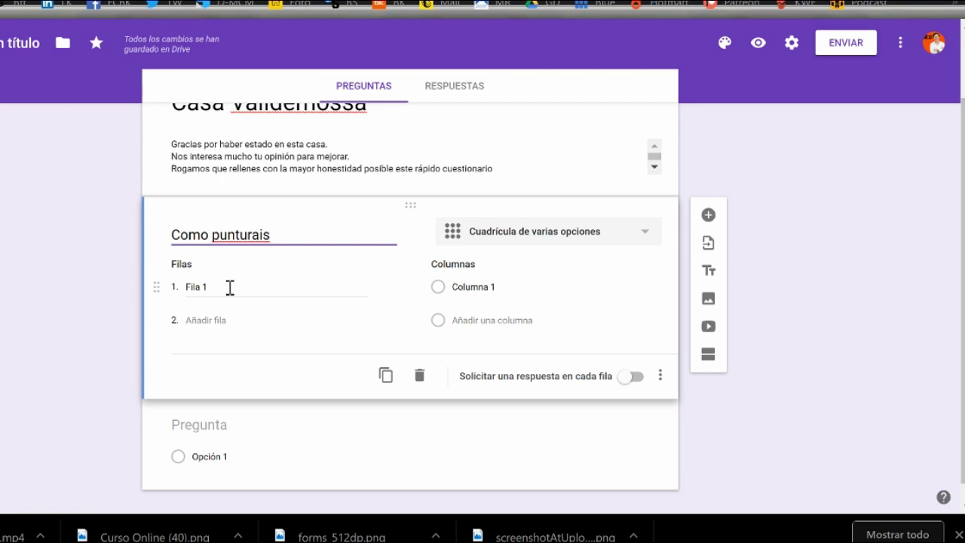
pyautogui.doubleClick(250, 232)
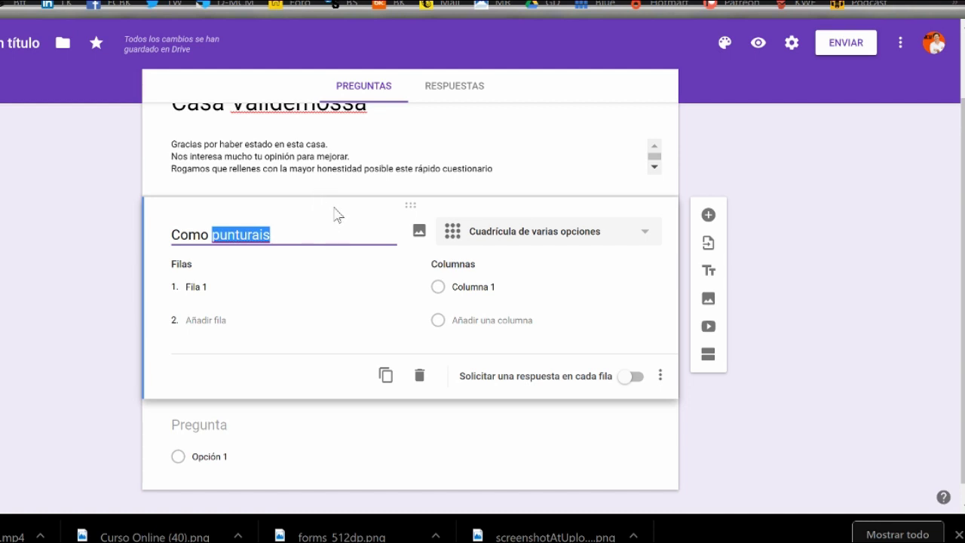
pyautogui.write('puntuarais')
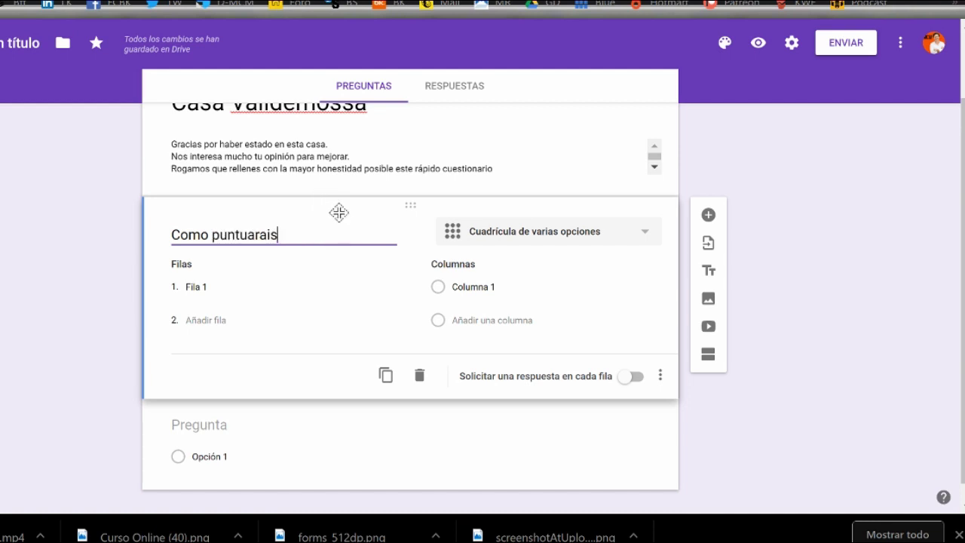
# Name the grid's first three rows "Decoración", "Entorno" and "Limpieza", and add a fourth row with its default name
pyautogui.click(239, 290)
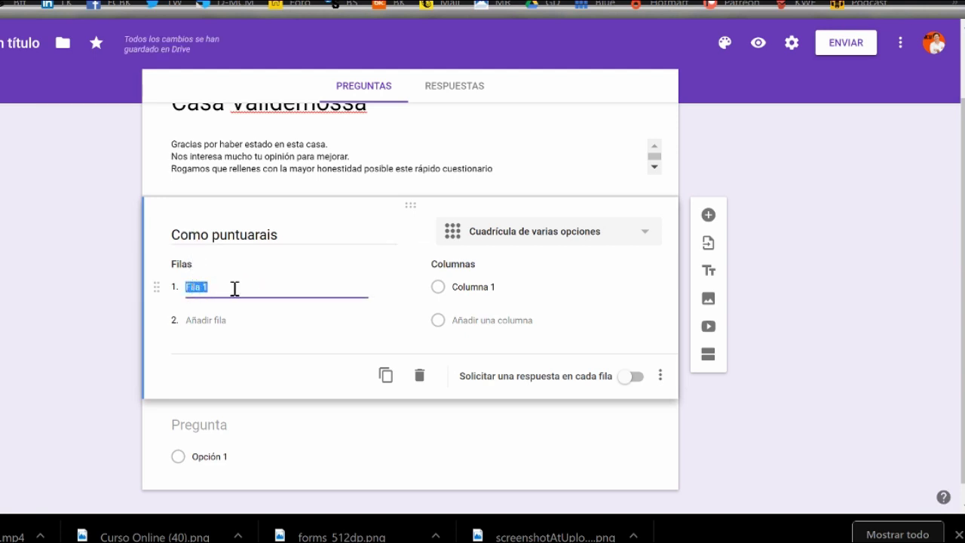
pyautogui.write('DEcoracion')
pyautogui.doubleClick(215, 287)
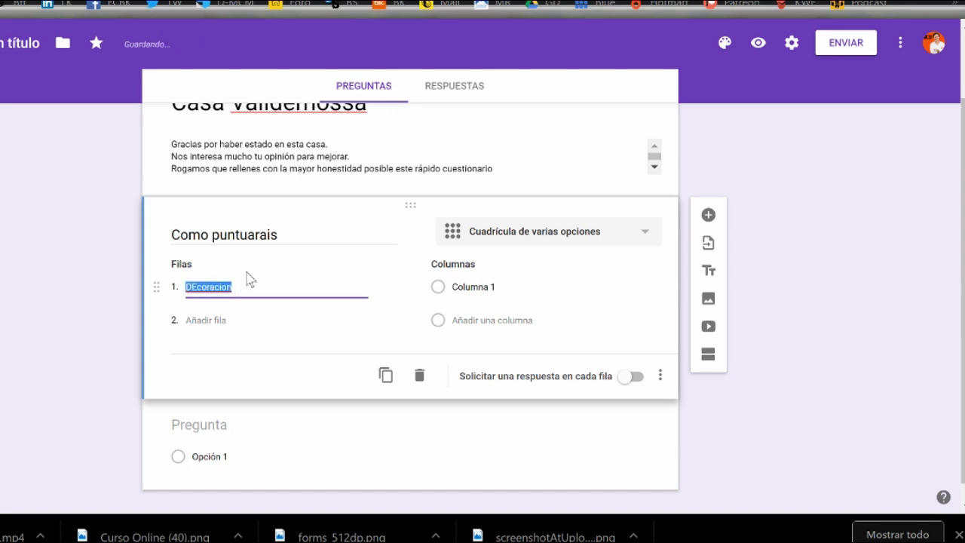
pyautogui.write('Decoración')
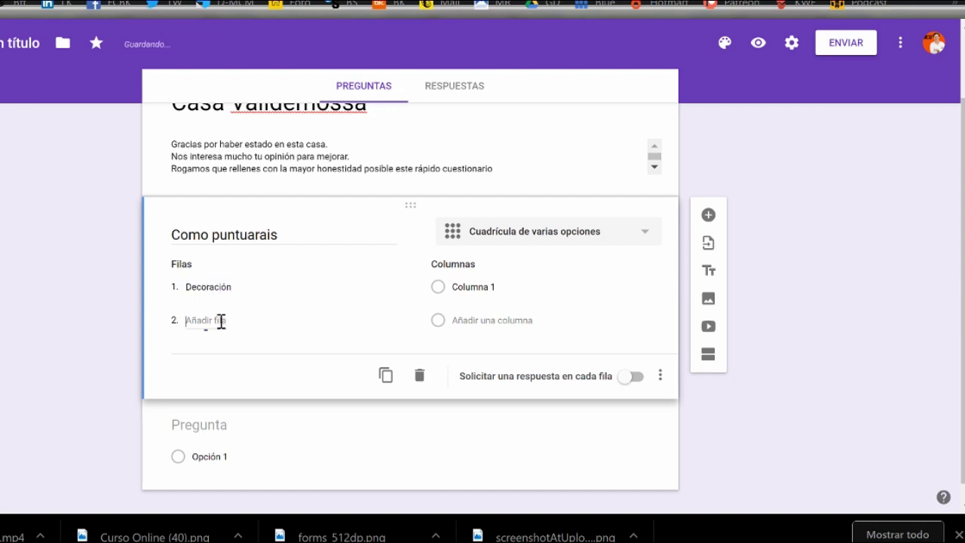
pyautogui.click(219, 319)
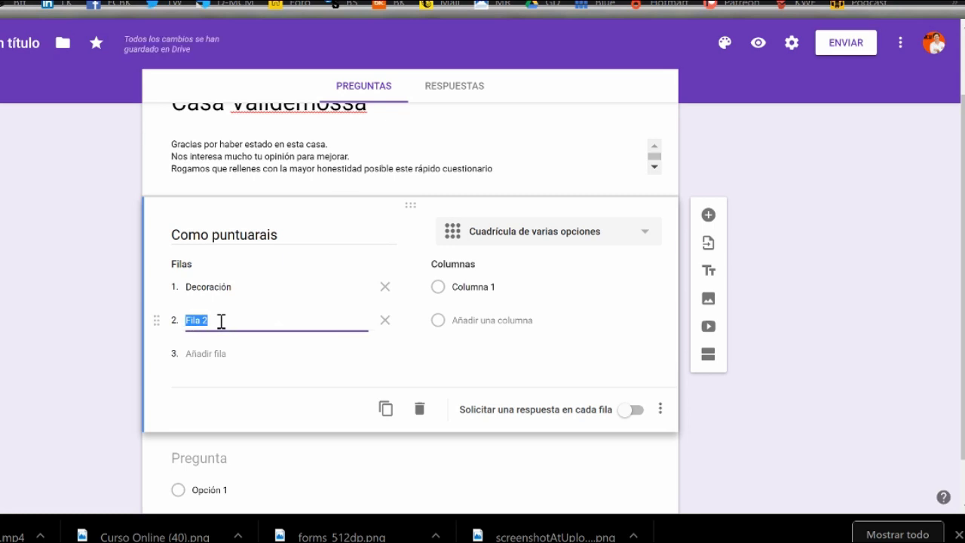
pyautogui.write('Entorno')
pyautogui.click(246, 352)
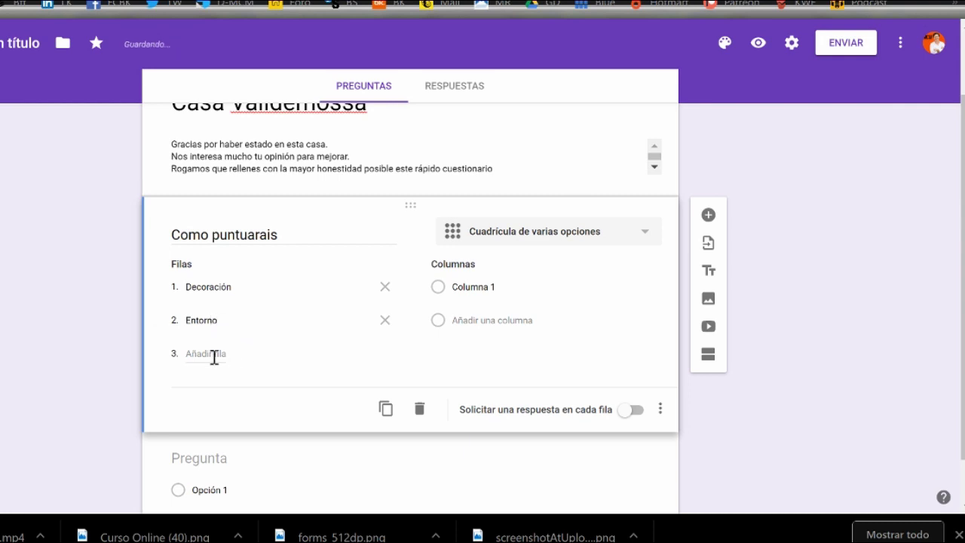
pyautogui.click(215, 355)
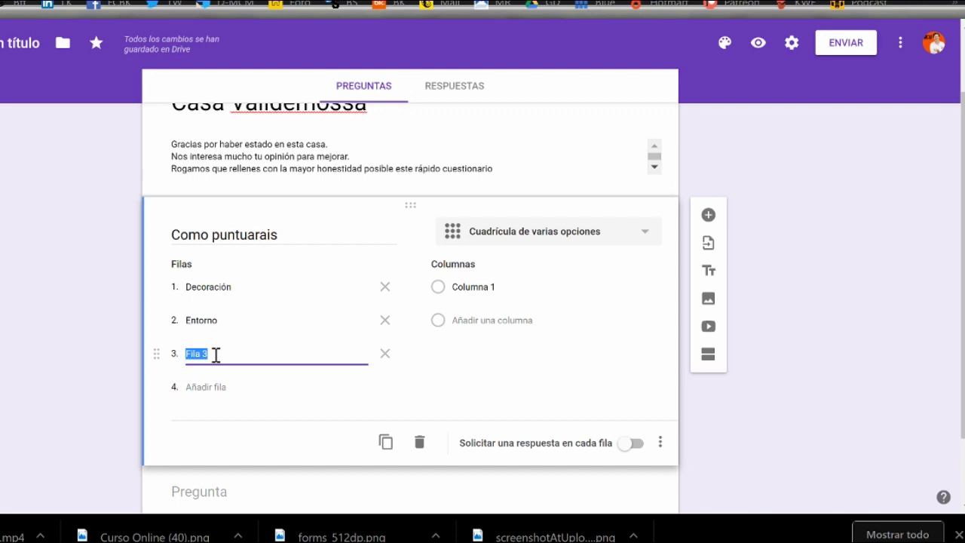
pyautogui.write('Limpieza')
pyautogui.click(221, 388)
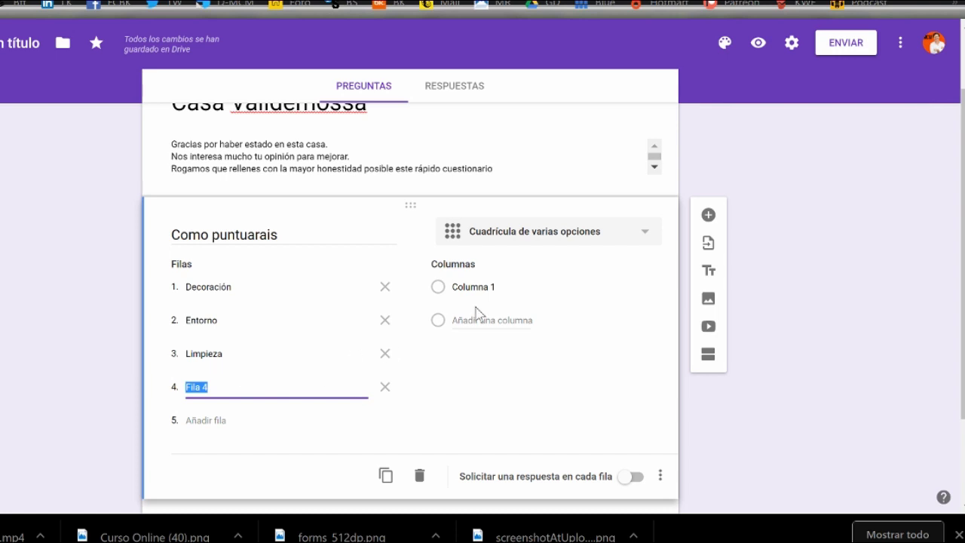
# Name the grid's columns "Mal", "REgular", "bien" and "Extraordinario", adding the last three as new columns
pyautogui.click(514, 289)
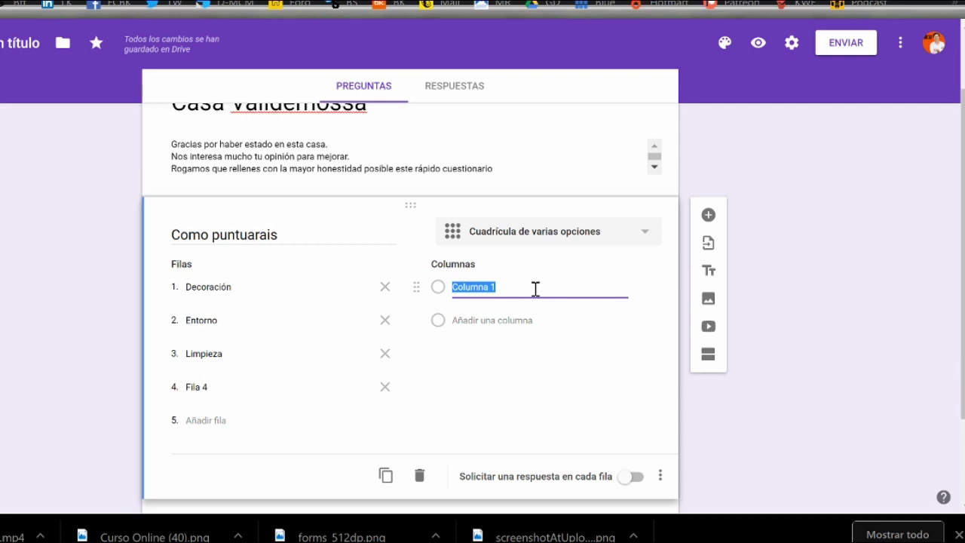
pyautogui.write('Mal')
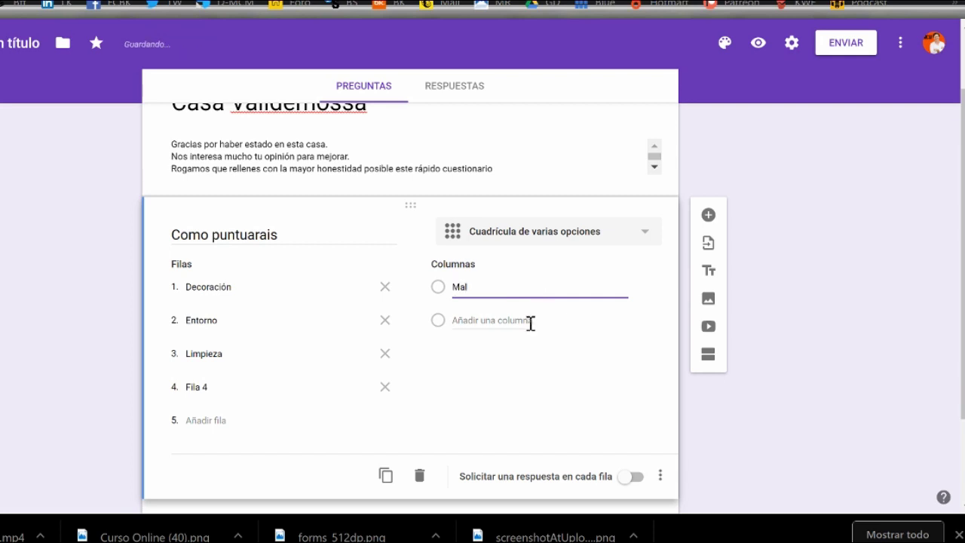
pyautogui.click(530, 323)
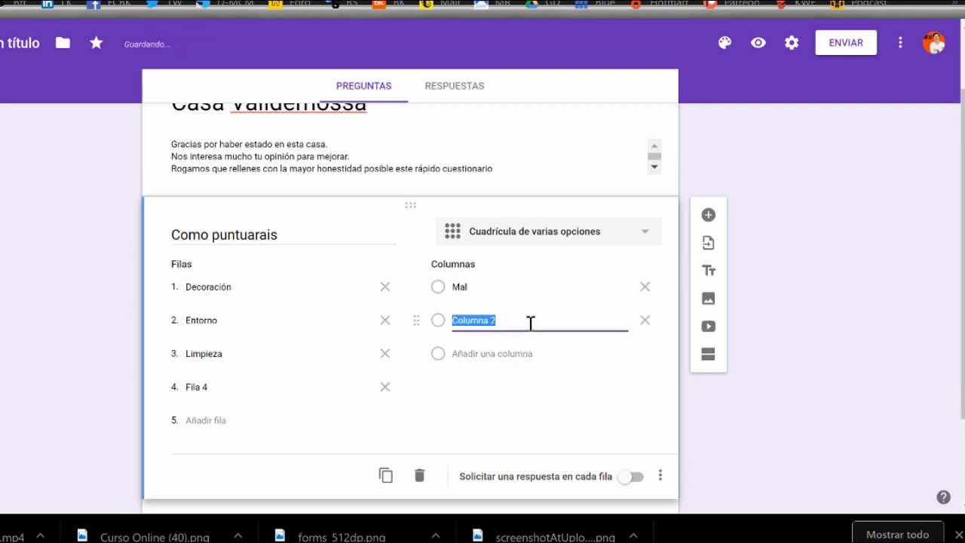
pyautogui.write('REgular')
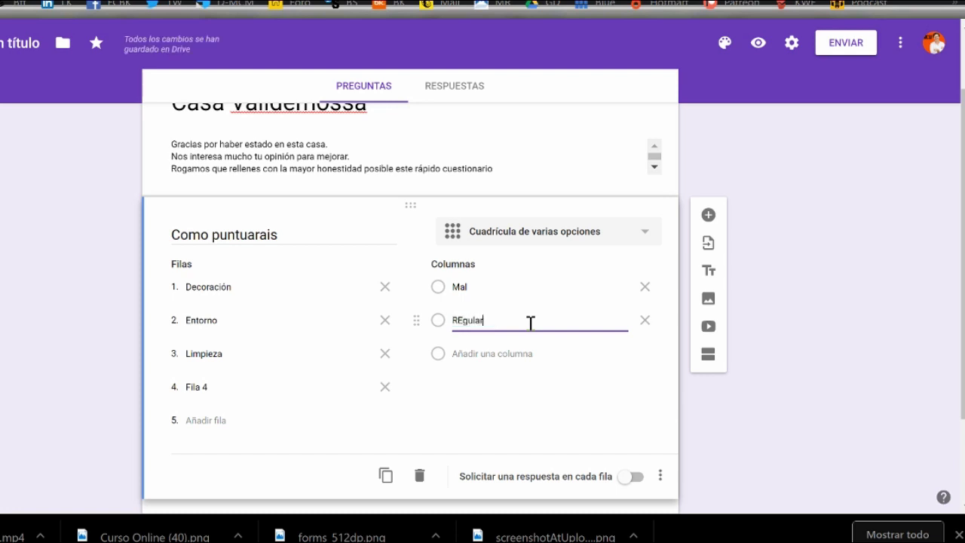
pyautogui.click(504, 353)
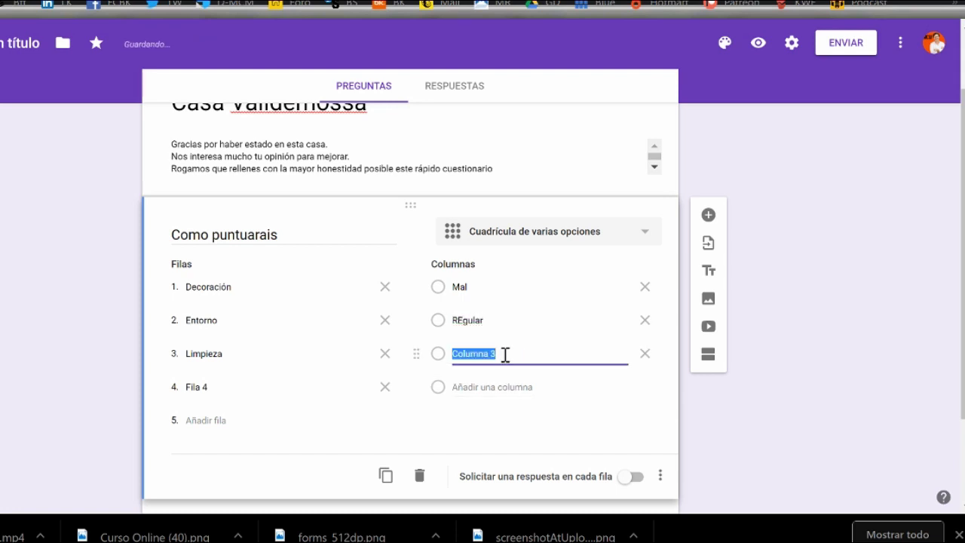
pyautogui.write('bien')
pyautogui.click(531, 394)
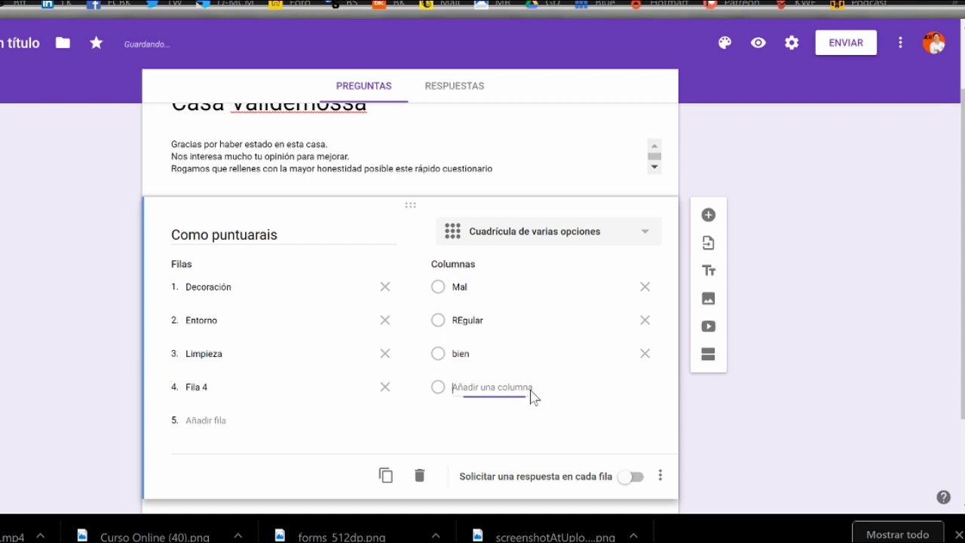
pyautogui.write('Extraordinario')
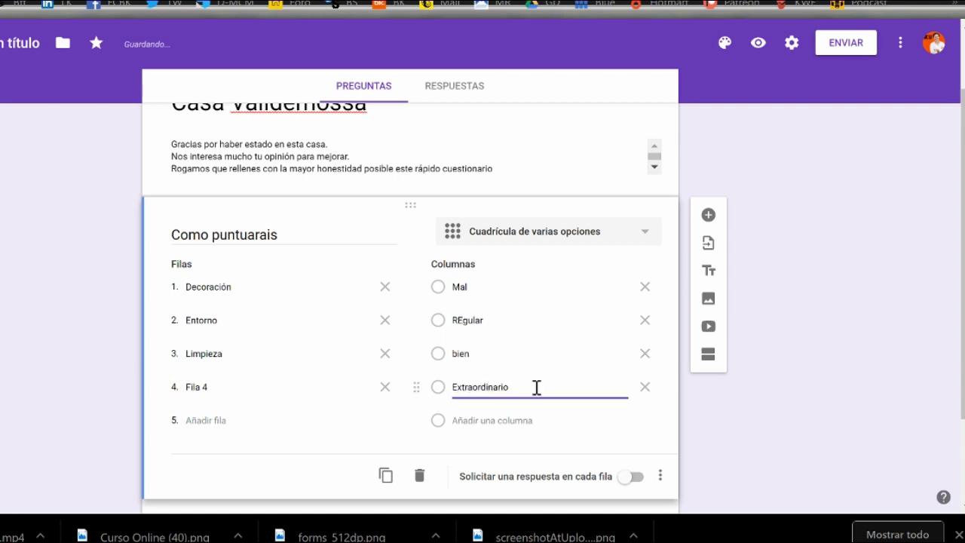
# Rename the grid's fourth row "Satisfacción general" and require a response in every row
pyautogui.click(235, 390)
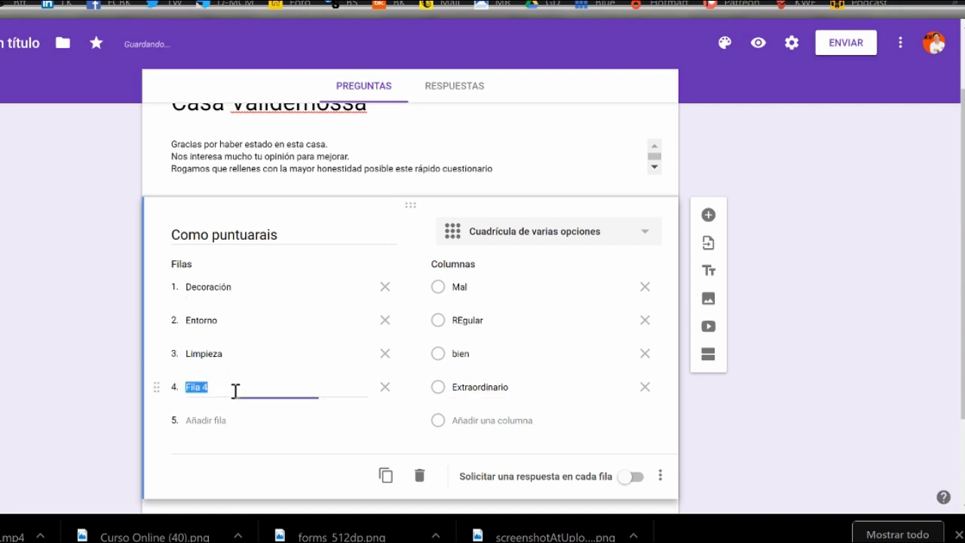
pyautogui.press('BackSpace')
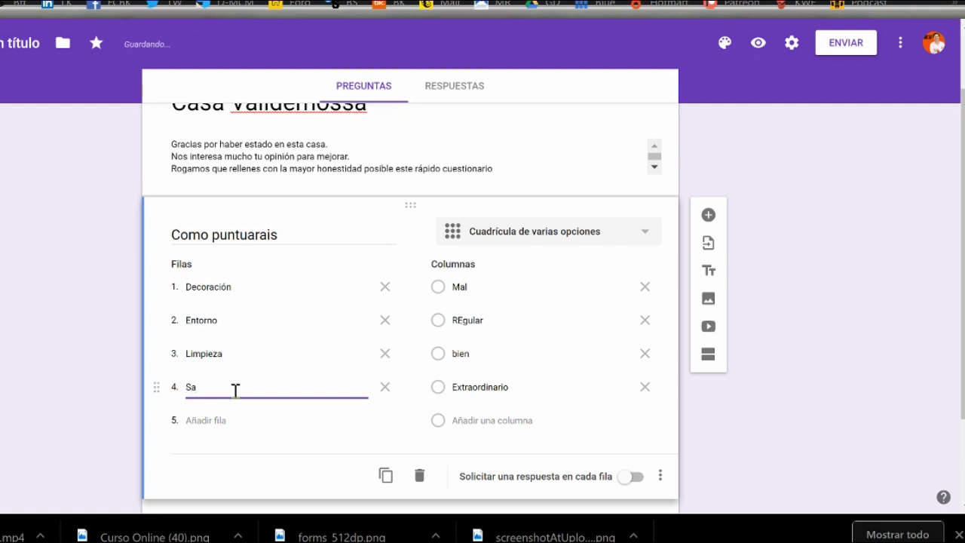
pyautogui.write('Sa')
pyautogui.press('BackSpace')
pyautogui.write('t')
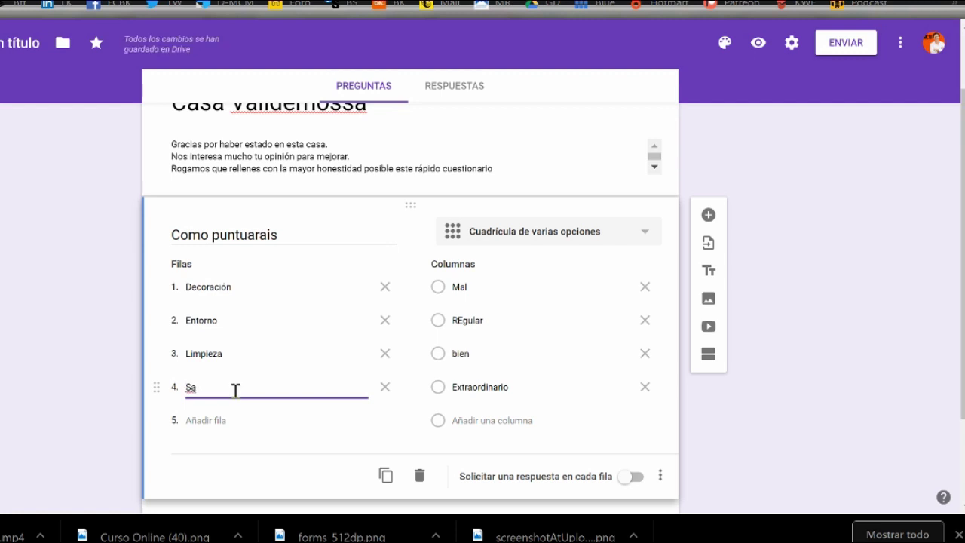
pyautogui.write('isfacción')
pyautogui.write('ral')
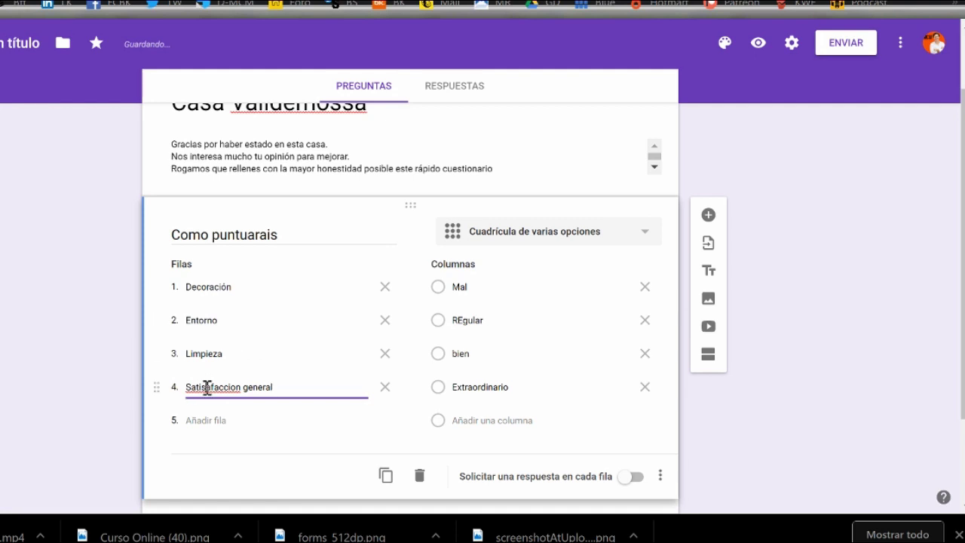
pyautogui.doubleClick(207, 386)
pyautogui.write('Satisfacción')
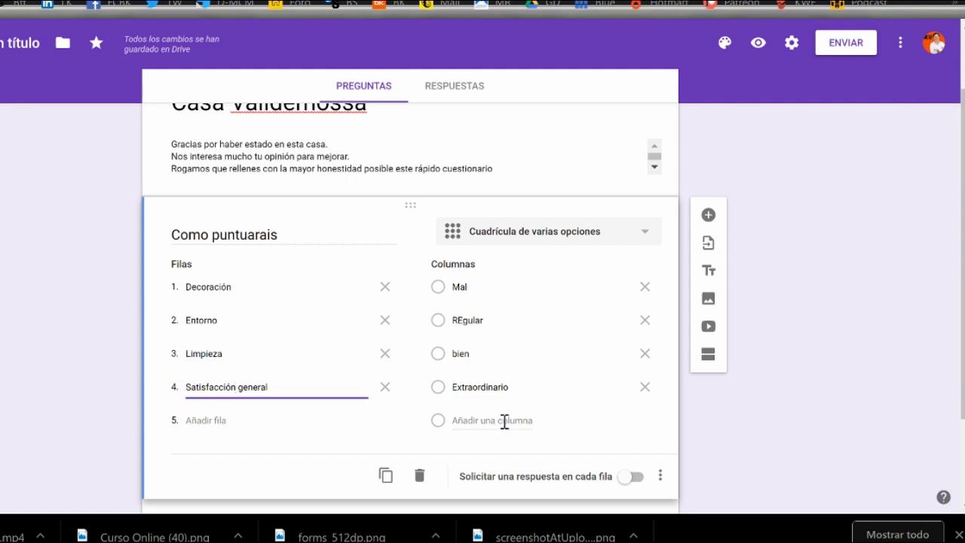
pyautogui.click(637, 478)
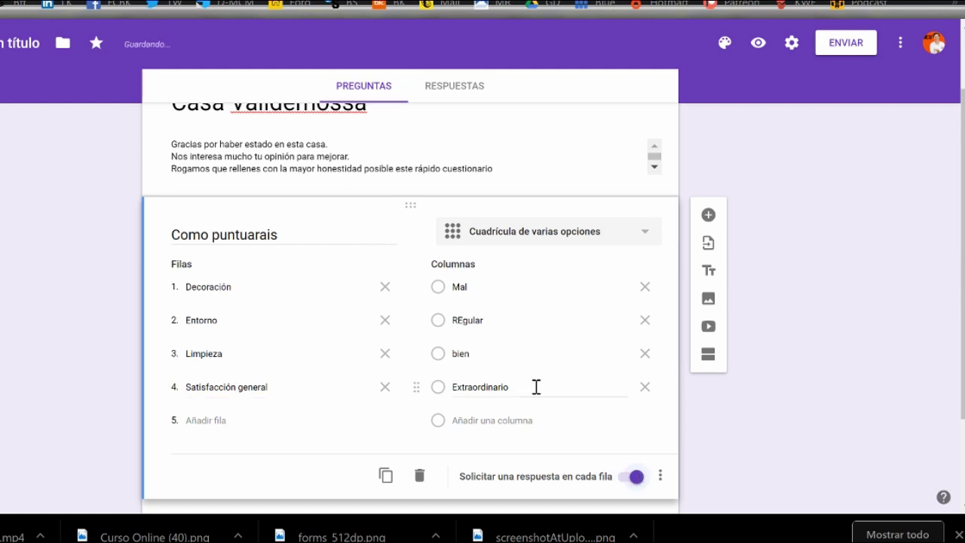
# Correct the grid question's title to "Como puntuaríais"
pyautogui.scroll(-2, 534, 386)
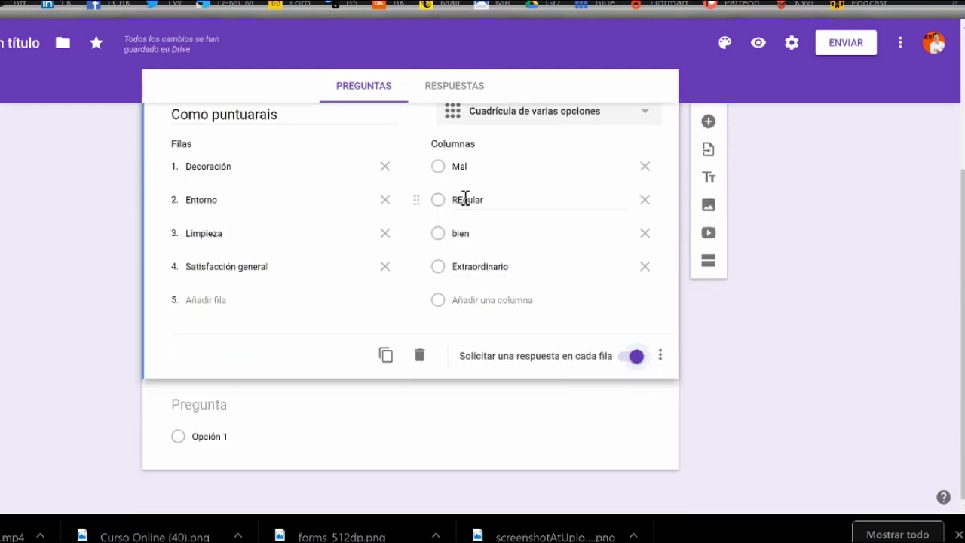
pyautogui.scroll(3, 455, 266)
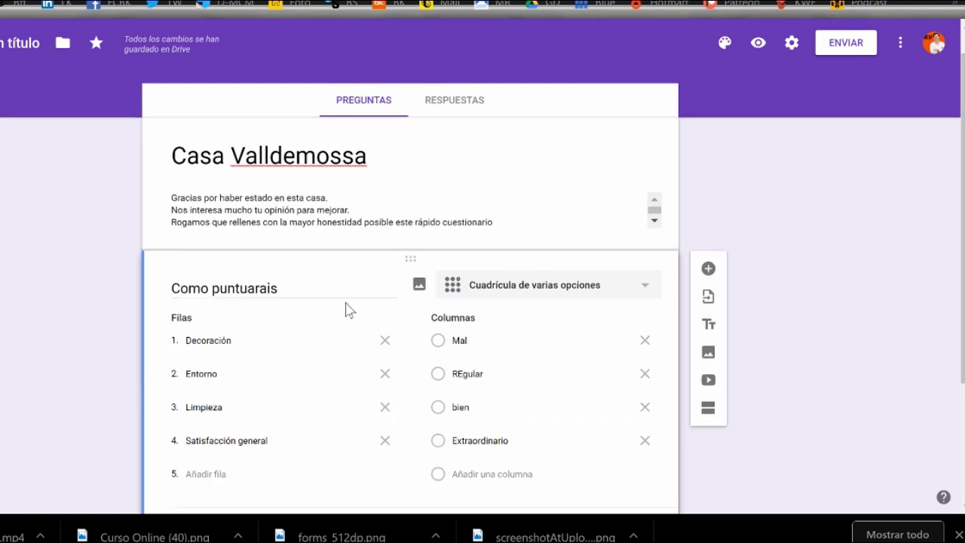
pyautogui.tripleClick(277, 287)
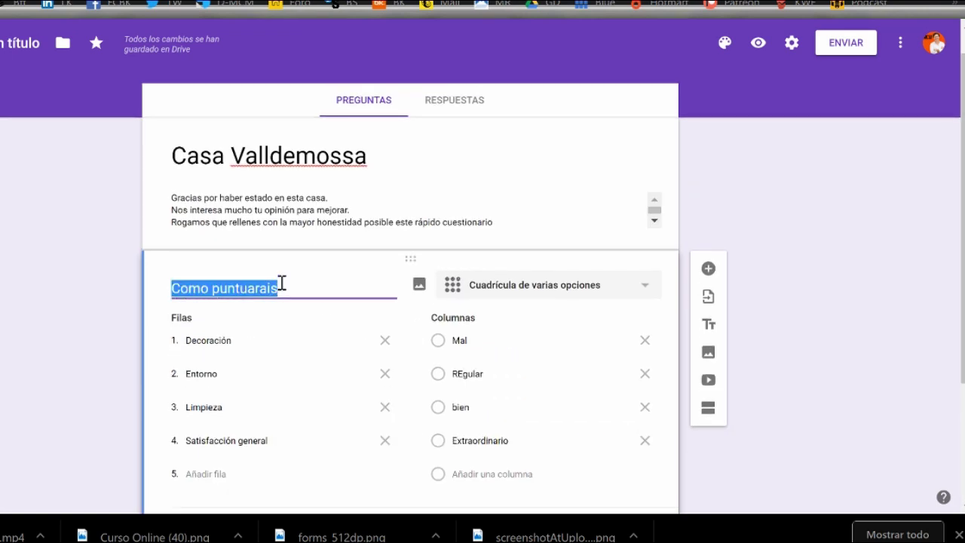
pyautogui.click(282, 283)
pyautogui.press('BackSpace')
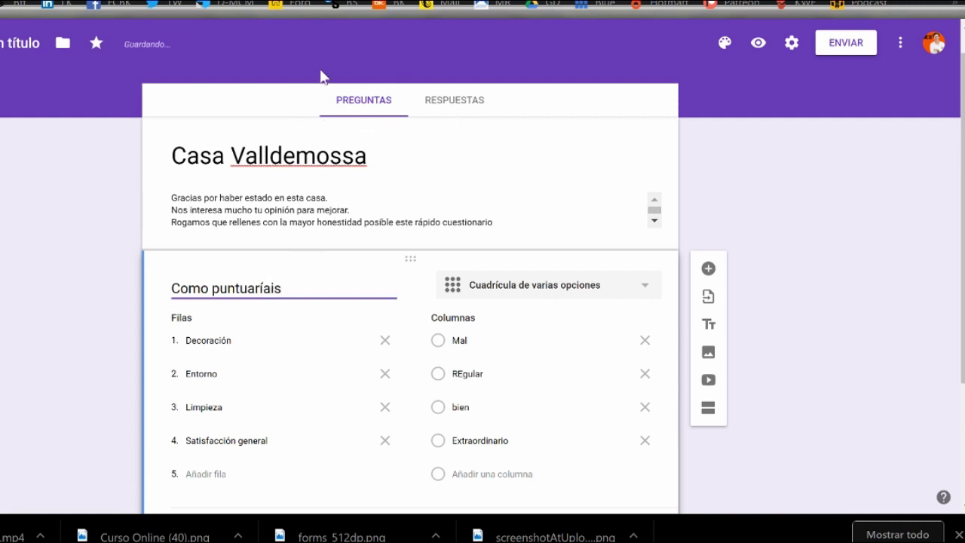
# Create a new spreadsheet named "casa X (respuestas)" as the destination for the form's responses
pyautogui.click(456, 110)
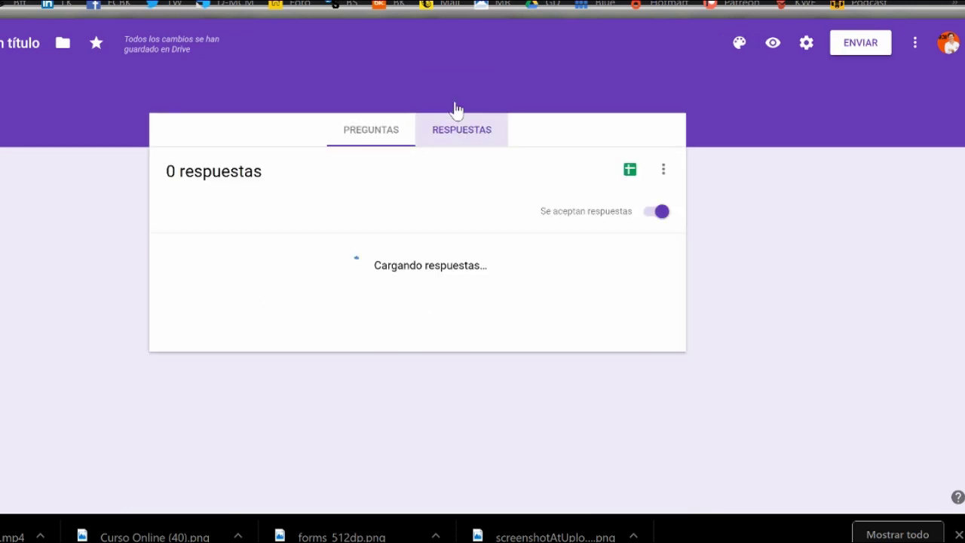
pyautogui.click(630, 171)
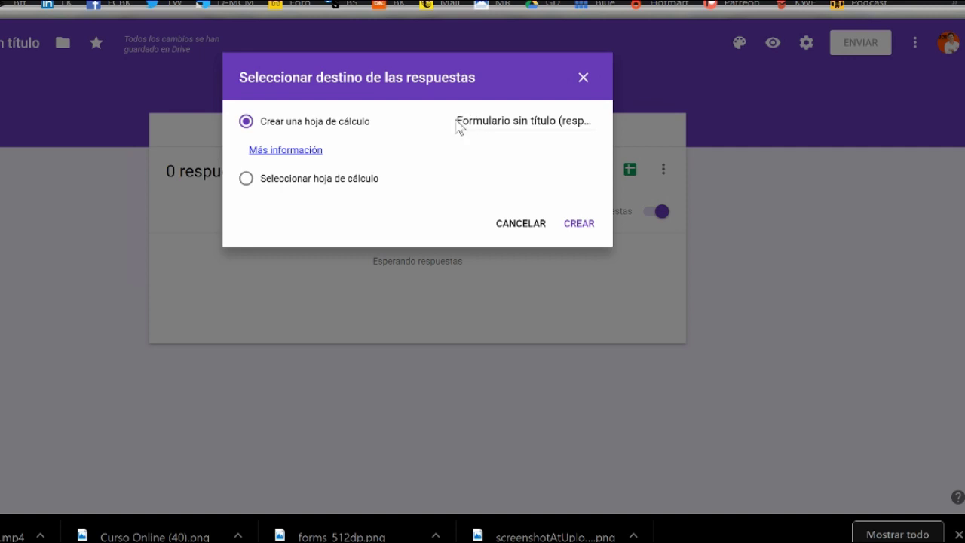
pyautogui.click(462, 123)
pyautogui.press('BackSpace')
pyautogui.write('casa vall')
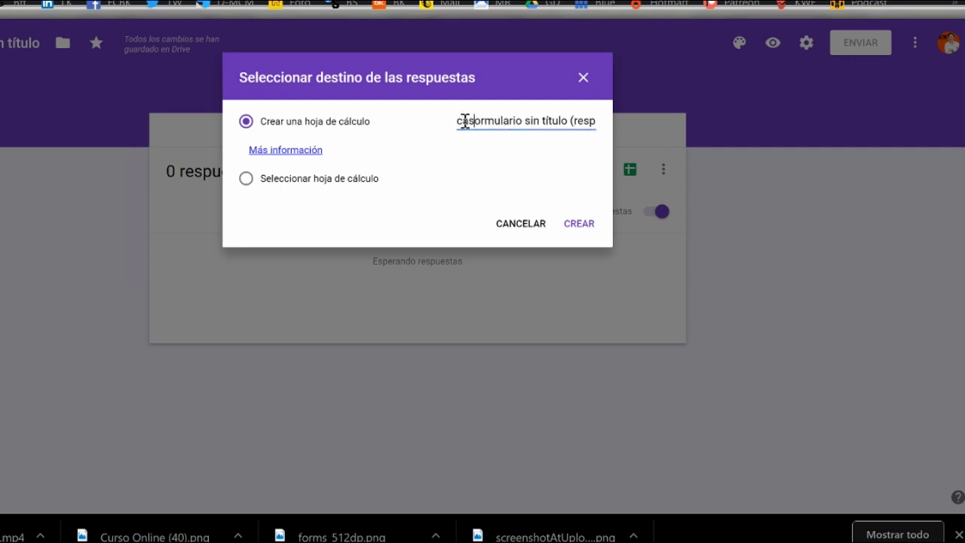
pyautogui.press('BackSpace')
pyautogui.press('BackSpace')
pyautogui.press('BackSpace')
pyautogui.press('BackSpace')
pyautogui.write('C')
pyautogui.press('BackSpace')
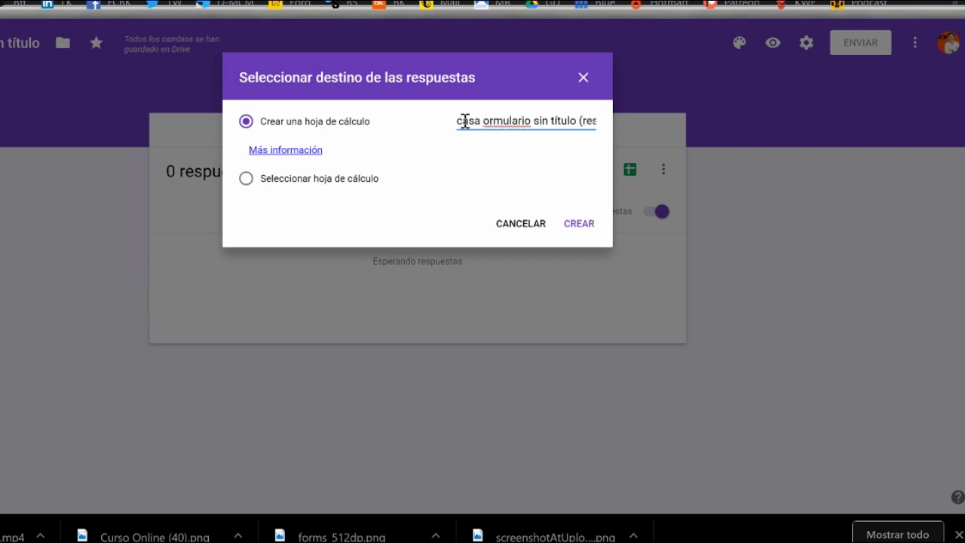
pyautogui.write('X')
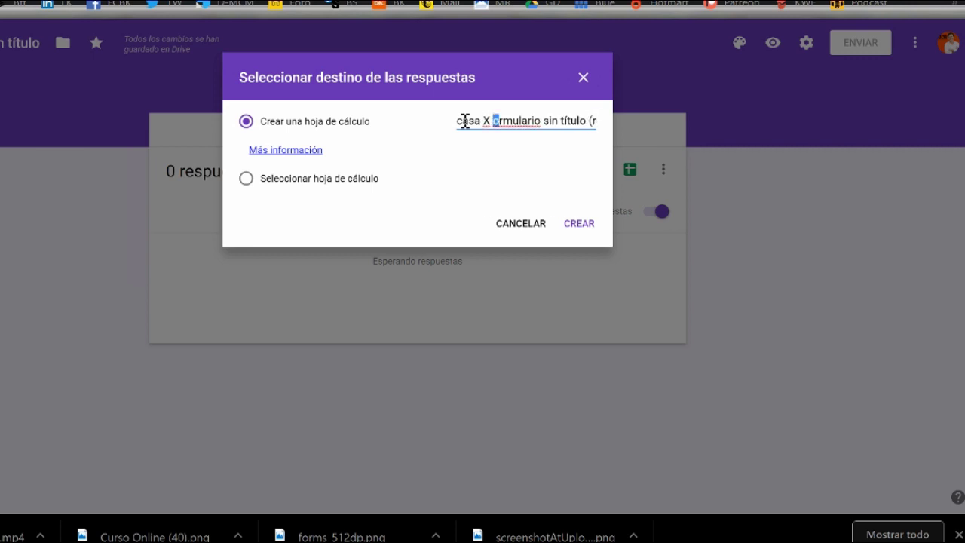
pyautogui.hotkey('shift', 'Right')
pyautogui.hotkey('shift', 'Right')
pyautogui.hotkey('shift', 'Right')
pyautogui.hotkey('shift', 'Right')
pyautogui.hotkey('shift', 'Right')
pyautogui.hotkey('shift', 'Right')
pyautogui.hotkey('shift', 'Right')
pyautogui.hotkey('shift', 'Right')
pyautogui.hotkey('shift', 'Right')
pyautogui.hotkey('shift', 'Right')
pyautogui.hotkey('shift', 'Right')
pyautogui.hotkey('shift', 'Right')
pyautogui.hotkey('shift', 'Right')
pyautogui.hotkey('shift', 'Right')
pyautogui.hotkey('shift', 'Right')
pyautogui.hotkey('shift', 'Right')
pyautogui.hotkey('shift', 'Right')
pyautogui.hotkey('shift', 'Right')
pyautogui.hotkey('shift', 'Right')
pyautogui.hotkey('shift', 'Right')
pyautogui.press('BackSpace')
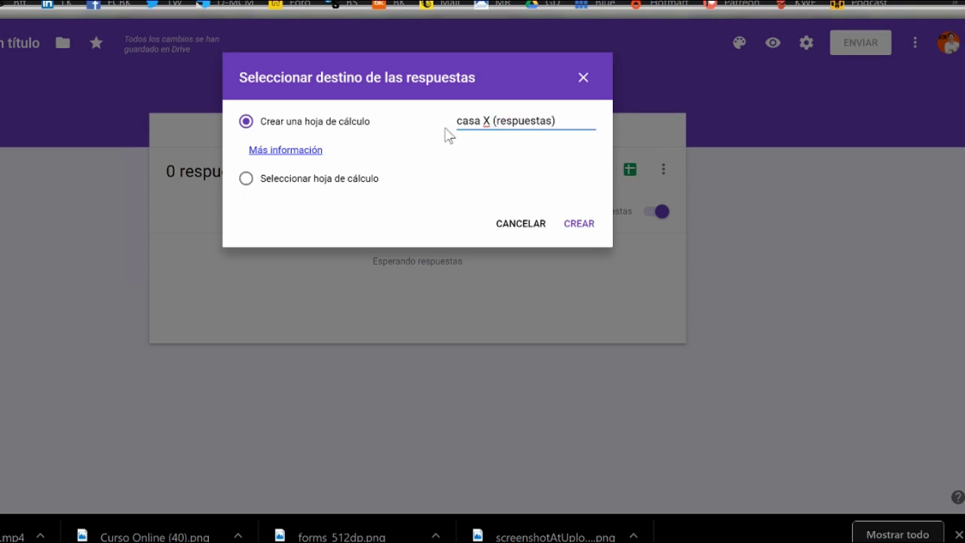
pyautogui.click(579, 226)
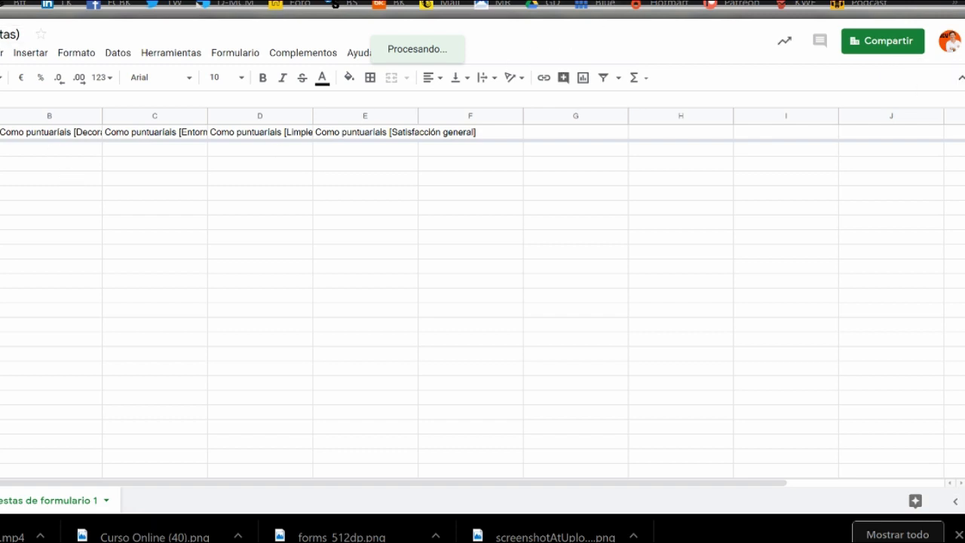
# Return to the form's questions and change the form title to "Casa X"
pyautogui.hotkey('ctrl', 'shift', 'Tab')
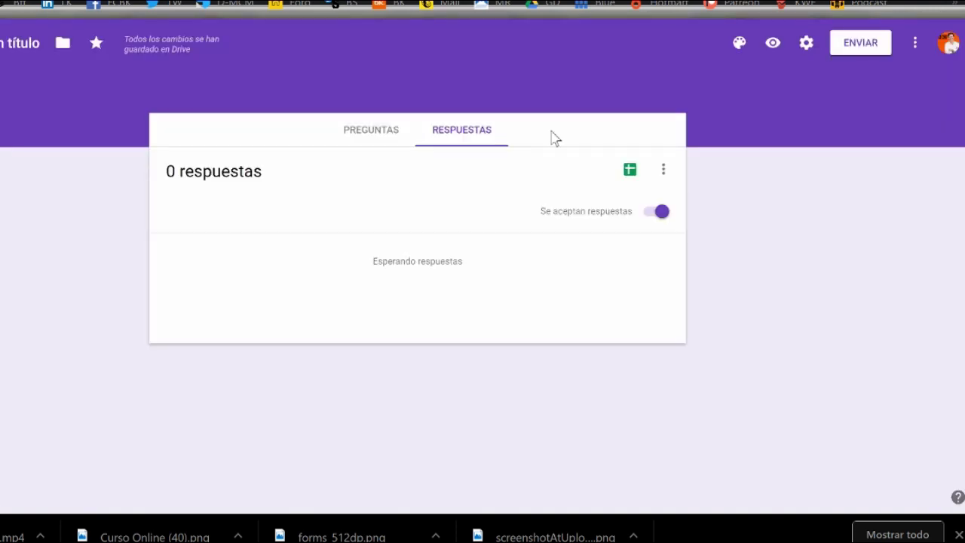
pyautogui.click(377, 136)
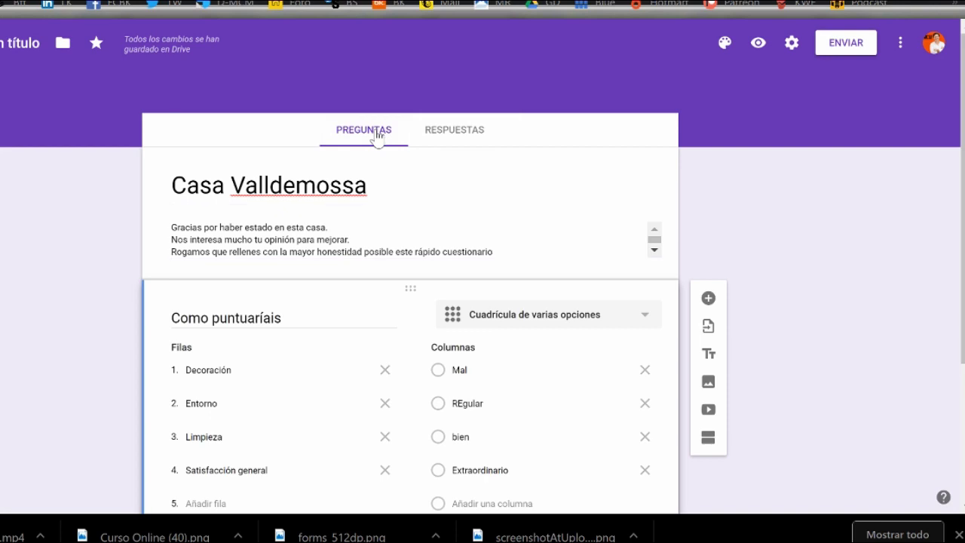
pyautogui.tripleClick(372, 189)
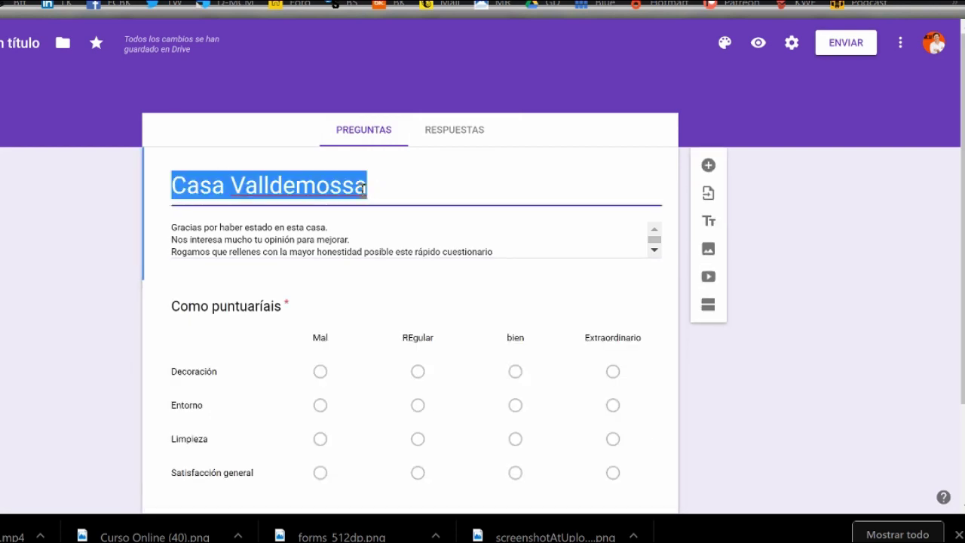
pyautogui.click(286, 187)
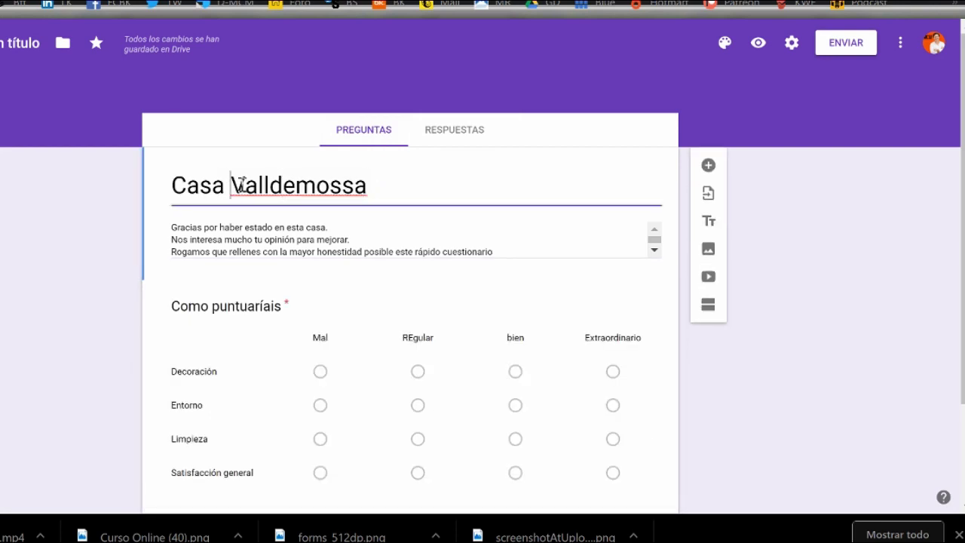
pyautogui.write('X')
pyautogui.hotkey('shift', 'Right')
pyautogui.hotkey('shift', 'Right')
pyautogui.hotkey('shift', 'Right')
pyautogui.hotkey('shift', 'Right')
pyautogui.hotkey('shift', 'Right')
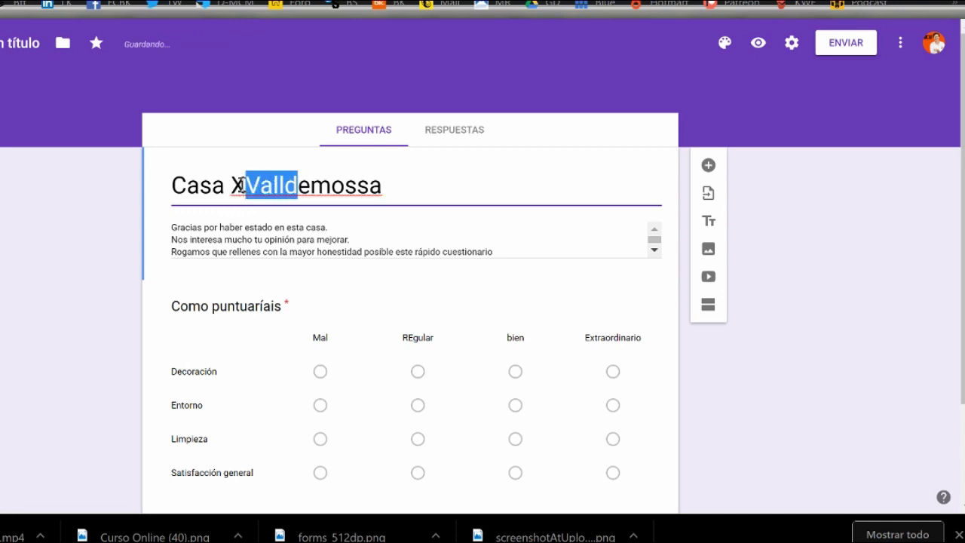
pyautogui.hotkey('shift', 'Right')
pyautogui.hotkey('shift', 'Right')
pyautogui.hotkey('shift', 'Right')
pyautogui.hotkey('shift', 'Right')
pyautogui.hotkey('shift', 'Right')
pyautogui.hotkey('shift', 'Right')
pyautogui.press('BackSpace')
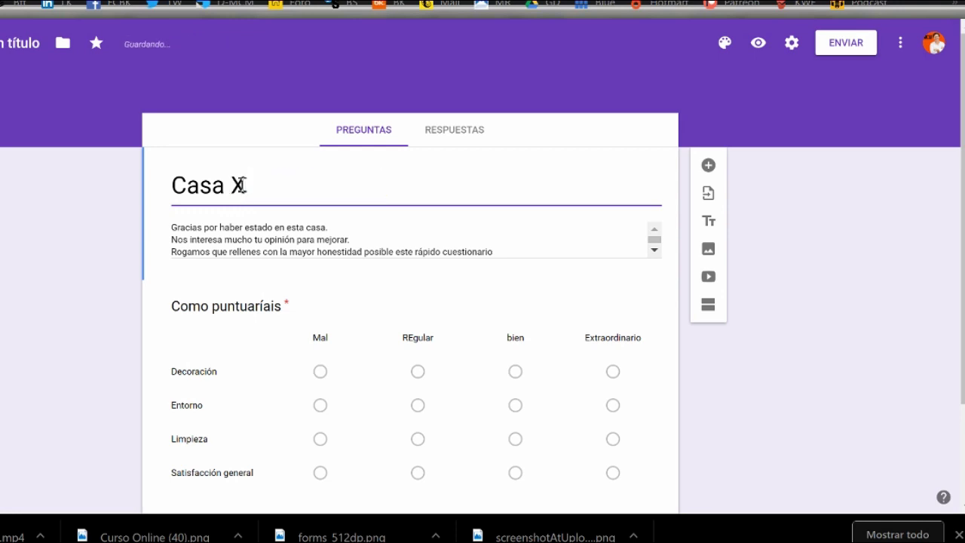
# Duplicate the "Como puntuaríais" grid question
pyautogui.scroll(-2, 337, 276)
pyautogui.scroll(1, 300, 221)
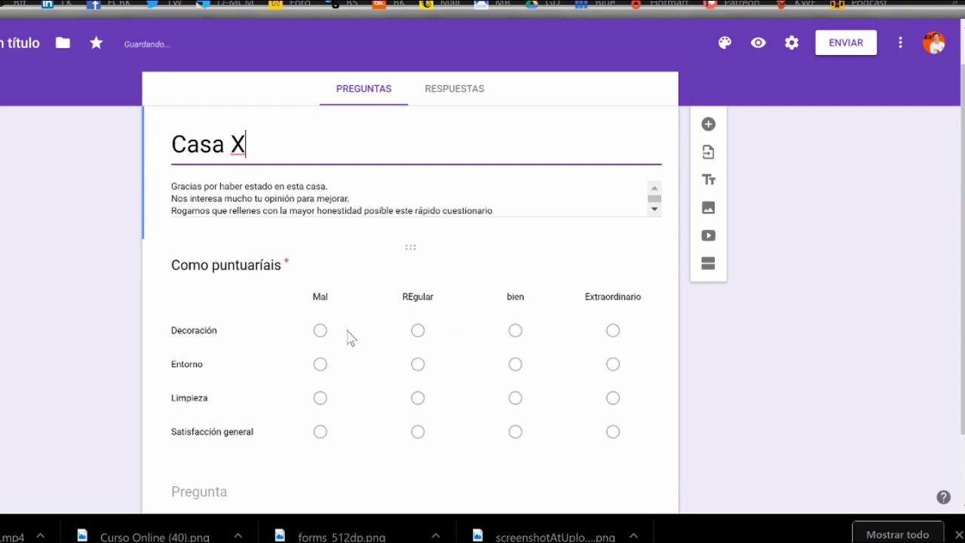
pyautogui.scroll(-3, 438, 331)
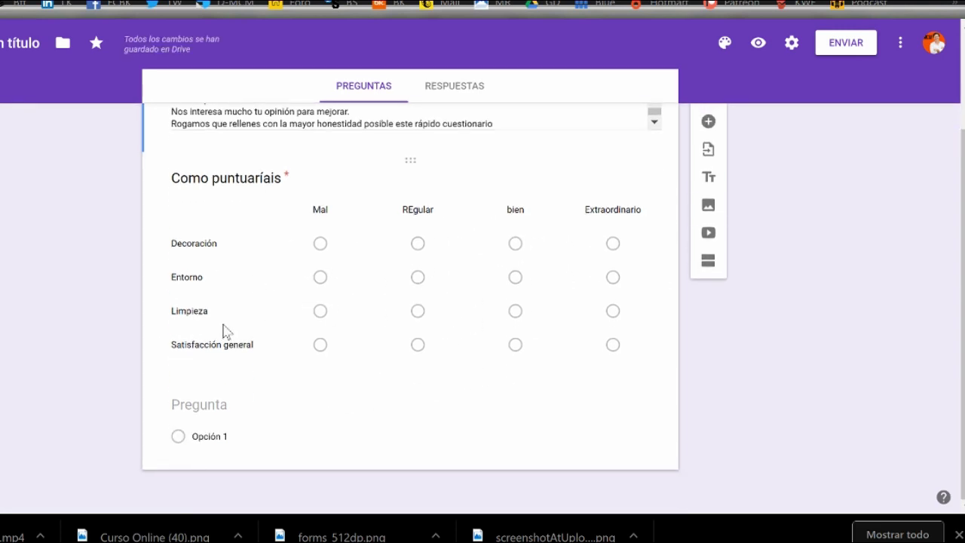
pyautogui.click(427, 167)
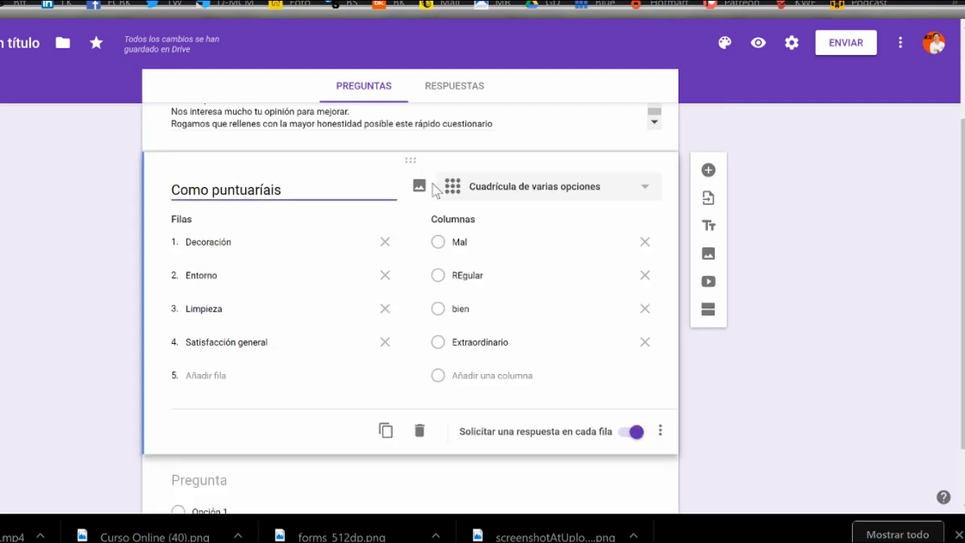
pyautogui.scroll(-2, 446, 479)
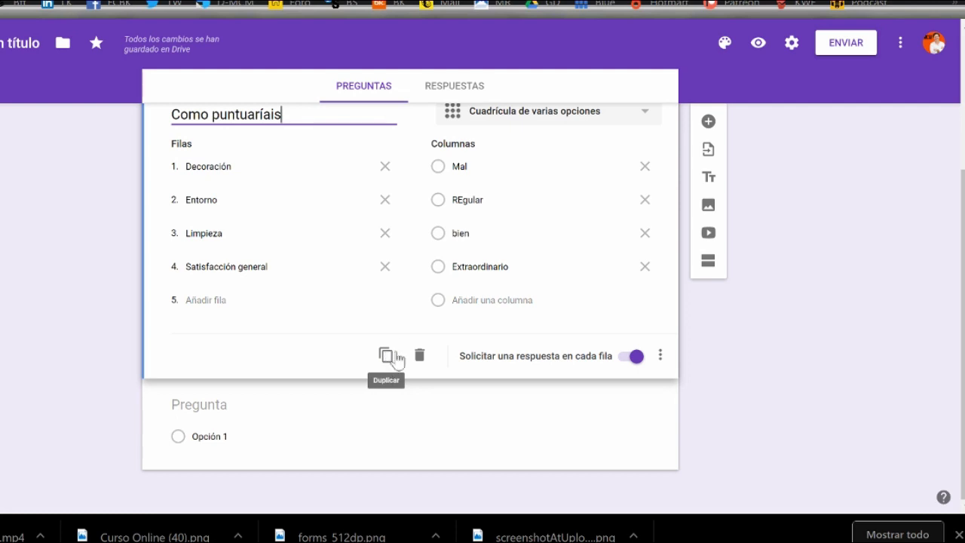
pyautogui.click(380, 362)
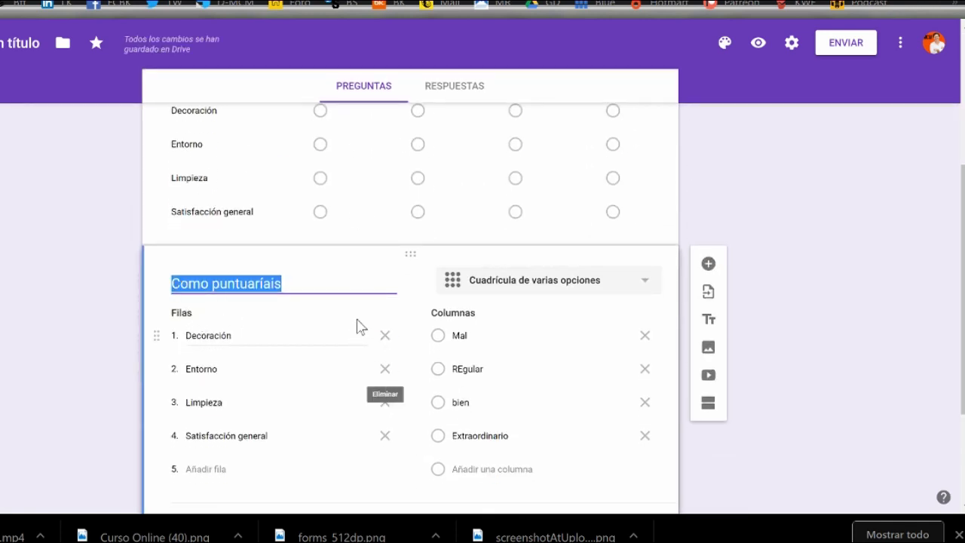
# Delete the duplicated grid question and change the blank question's type to Párrafo
pyautogui.scroll(-2, 426, 388)
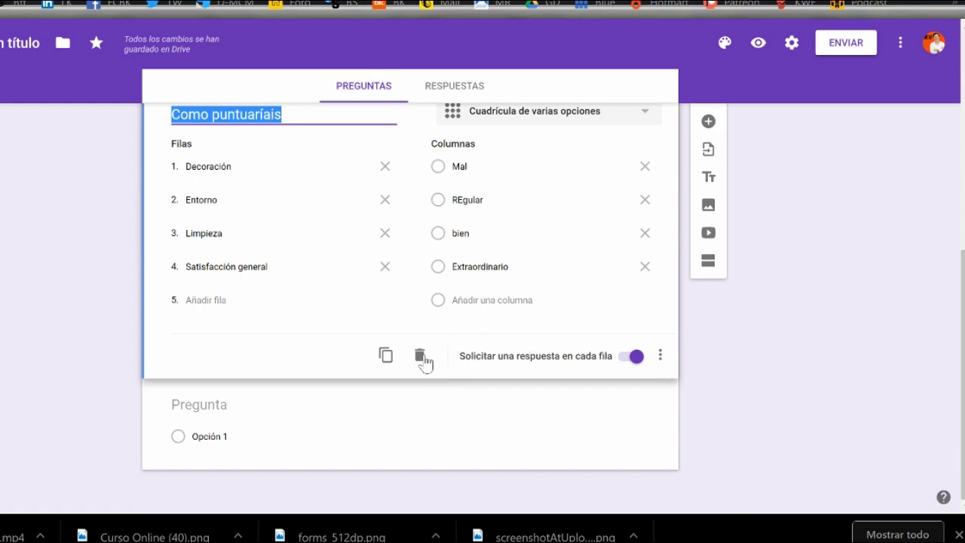
pyautogui.click(420, 357)
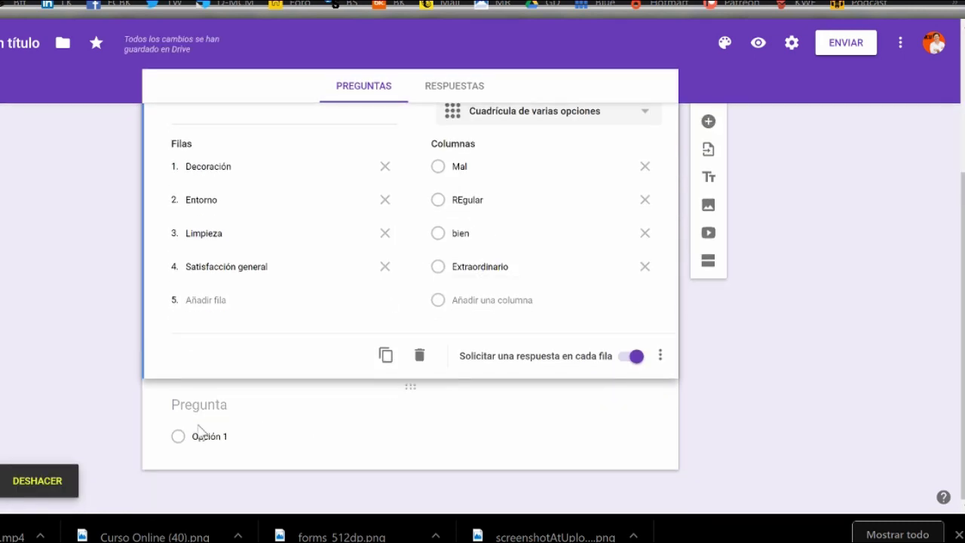
pyautogui.click(277, 417)
pyautogui.click(566, 337)
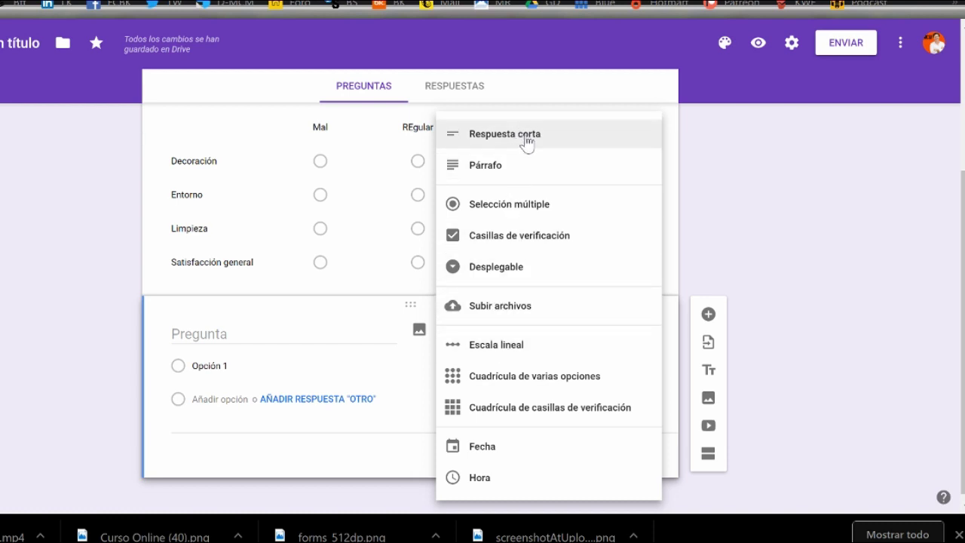
pyautogui.click(524, 175)
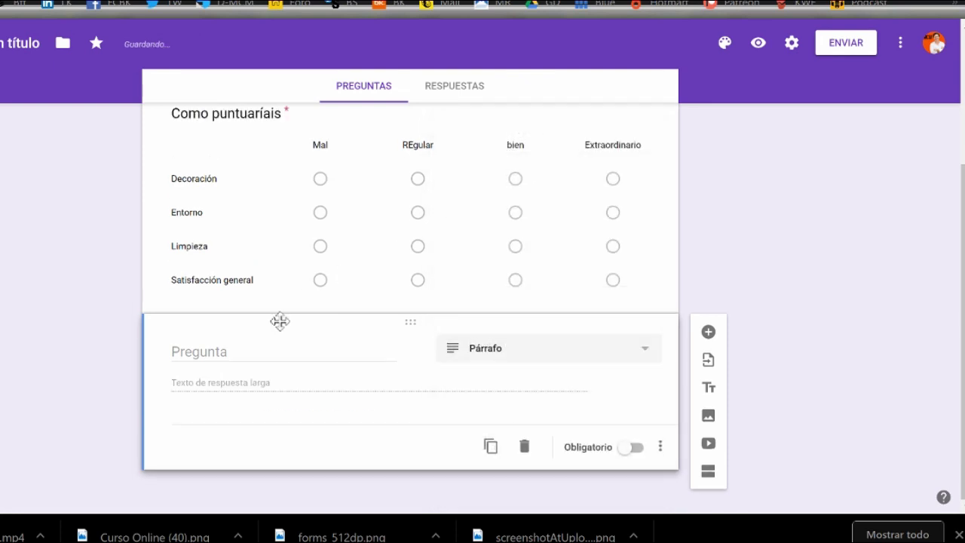
# Title the paragraph question "QUes es lo que NO te ha gustado" and make it required
pyautogui.click(288, 359)
pyautogui.write('QU')
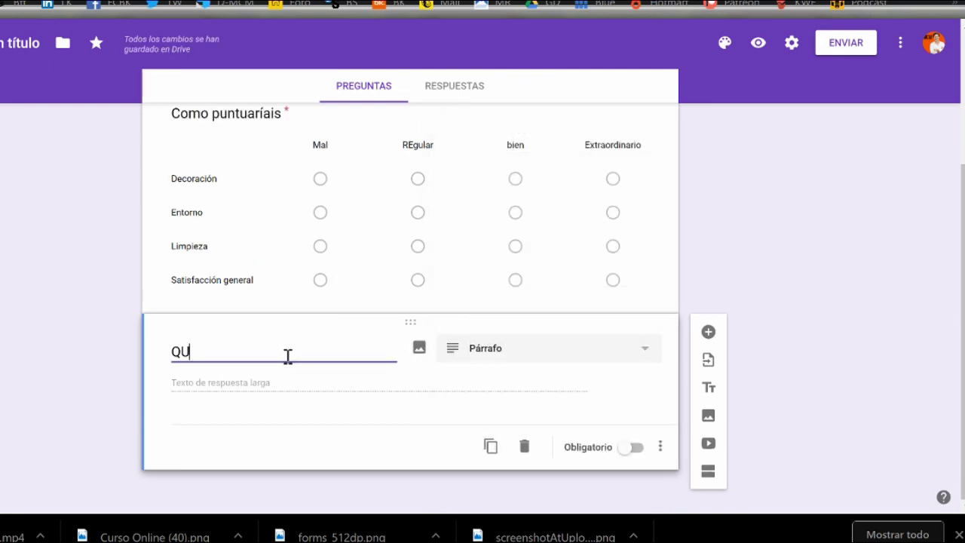
pyautogui.write('es es lo que')
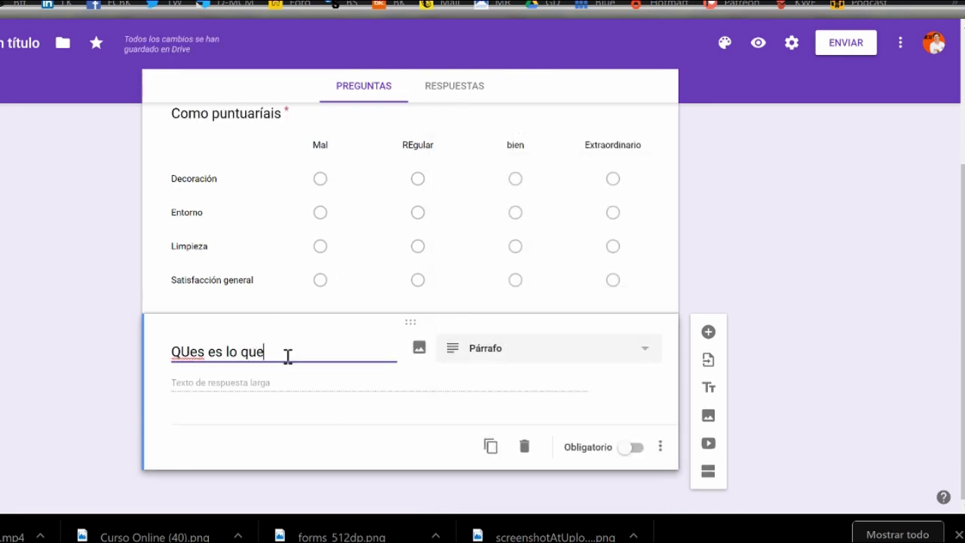
pyautogui.write(' NO te ha gustado')
pyautogui.click(288, 355)
pyautogui.press('End')
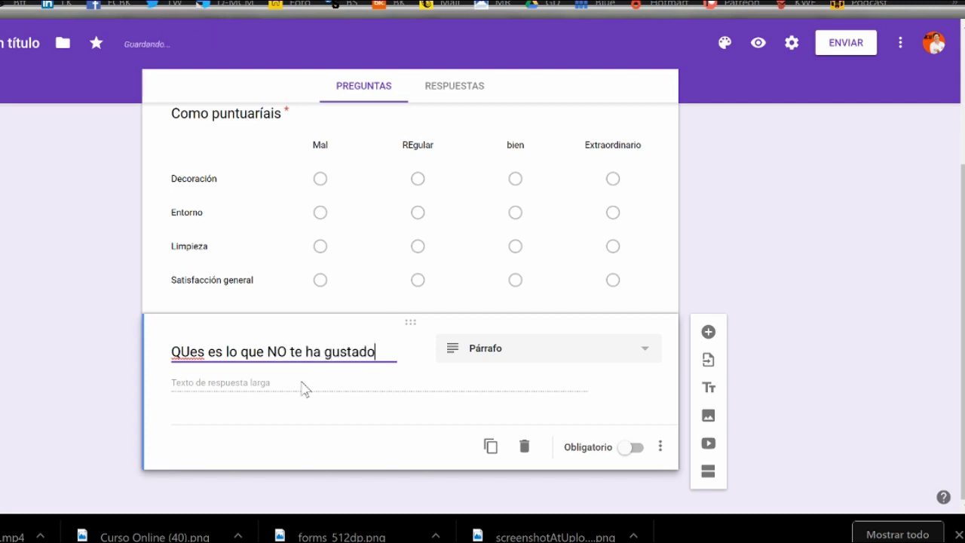
pyautogui.click(634, 449)
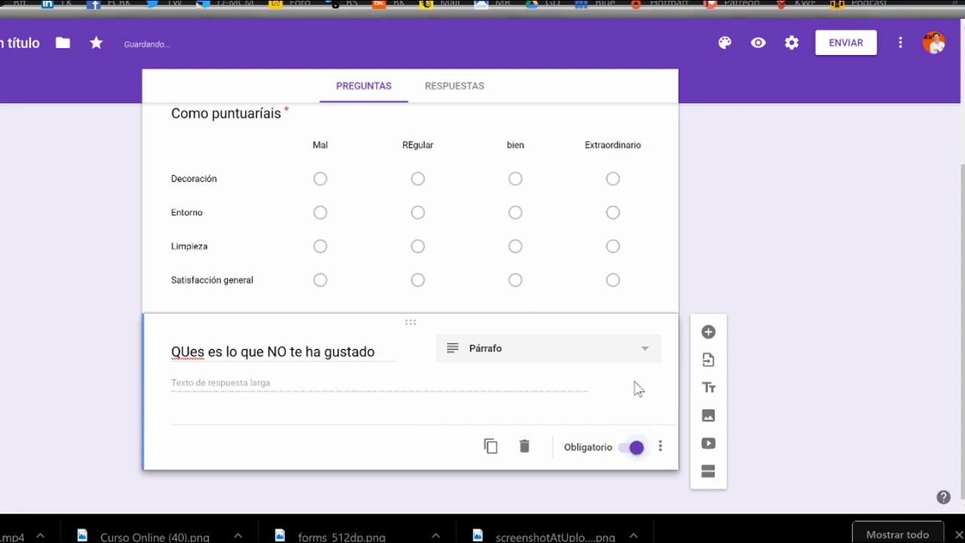
# Correct the paragraph question's title to "QUe es lo que NO te ha gustado"
pyautogui.click(551, 129)
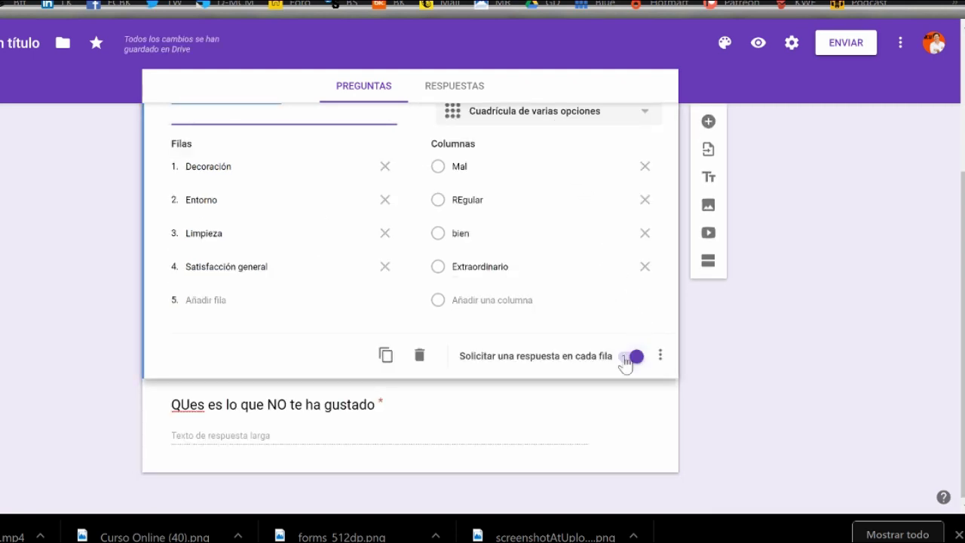
pyautogui.click(532, 412)
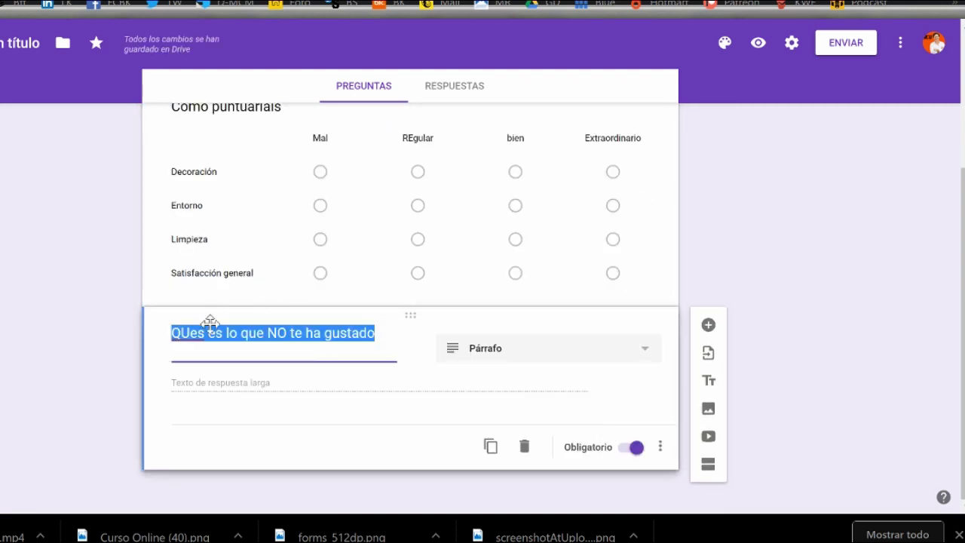
pyautogui.click(191, 336)
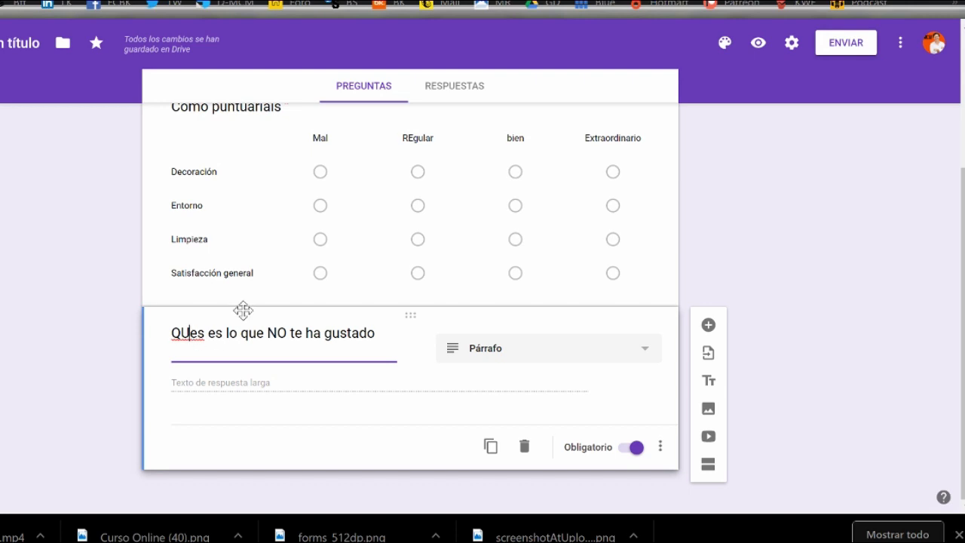
pyautogui.press('BackSpace')
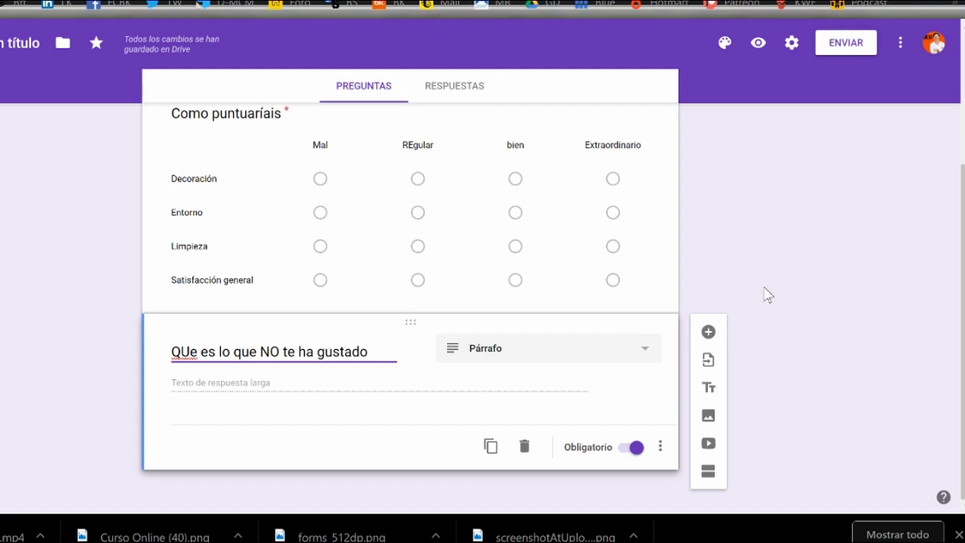
# Check the form's responses view and return to the questions
pyautogui.scroll(3, 762, 301)
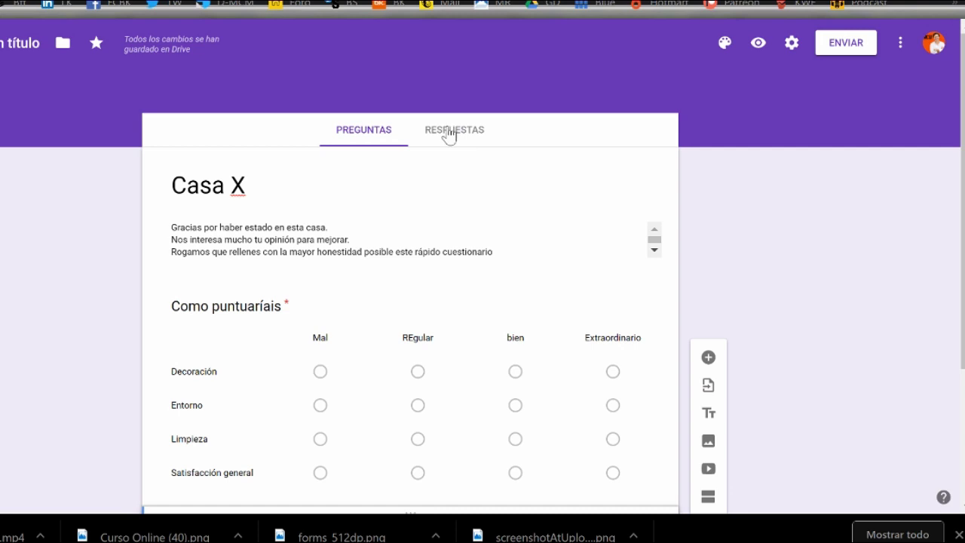
pyautogui.click(460, 131)
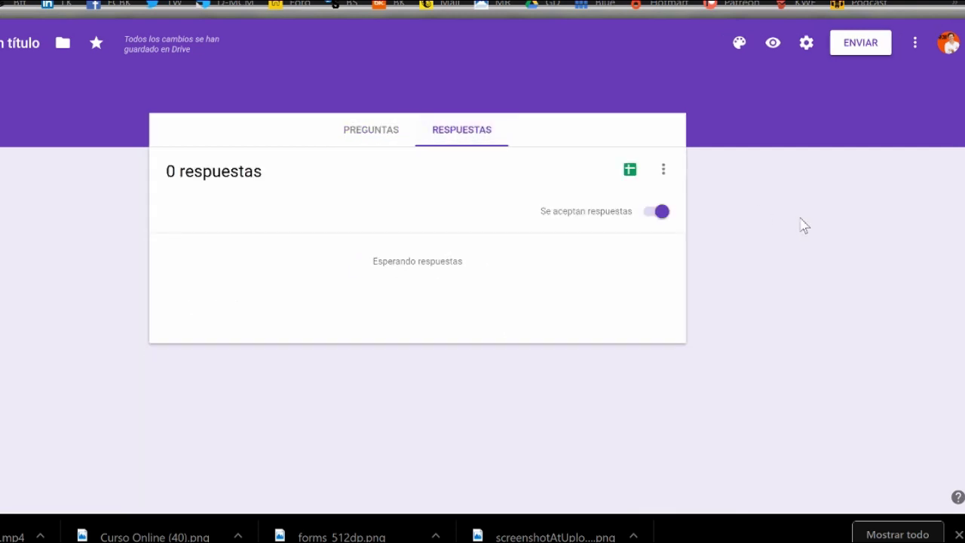
pyautogui.click(358, 129)
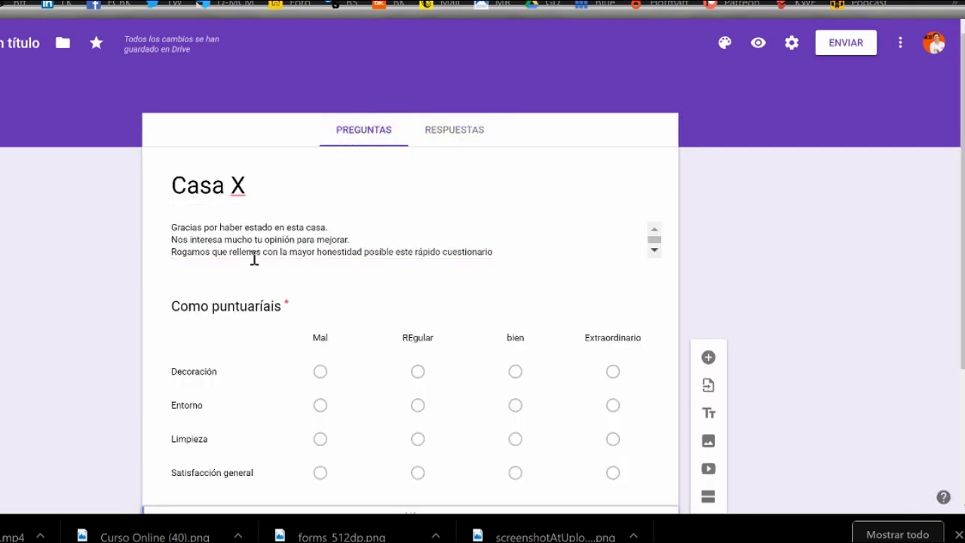
# Duplicate the "QUe es lo que NO te ha gustado" question and delete the copy
pyautogui.scroll(-3, 384, 405)
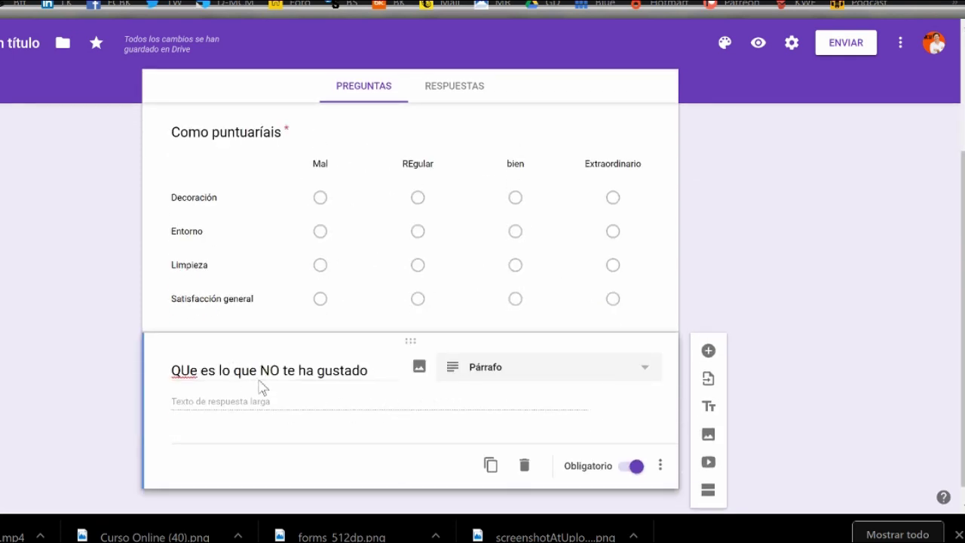
pyautogui.scroll(-1, 489, 445)
pyautogui.click(490, 448)
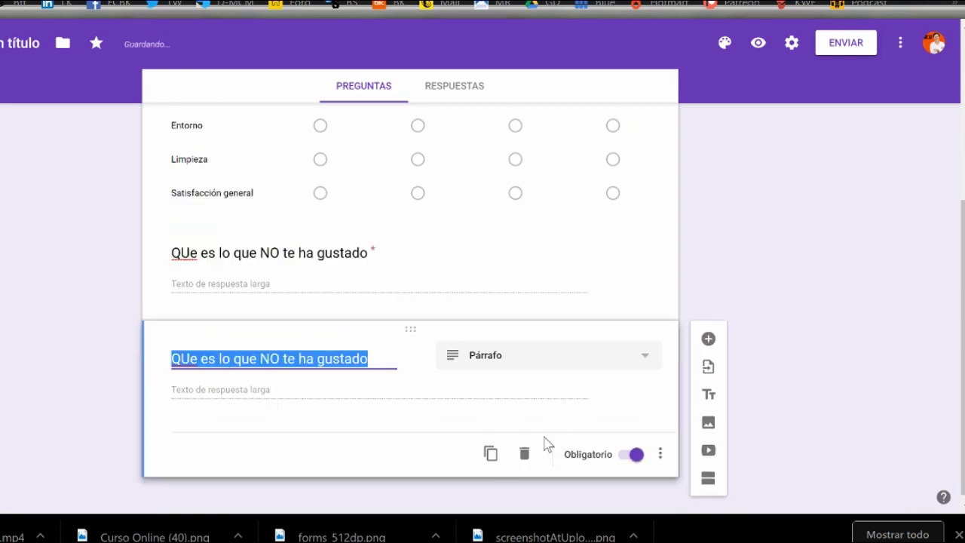
pyautogui.click(525, 452)
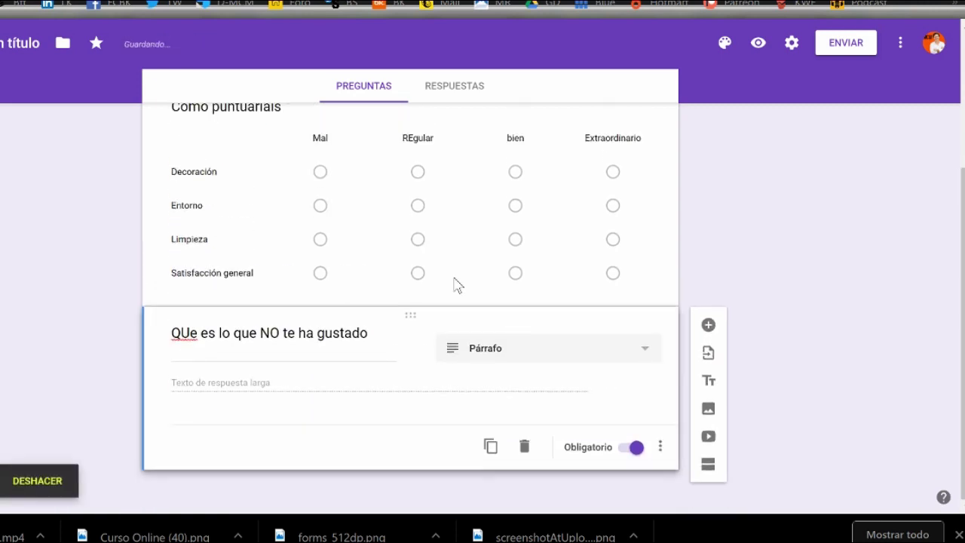
# Look at the spreadsheet option among the form's responses and go back to the questions
pyautogui.scroll(5, 456, 285)
pyautogui.click(453, 140)
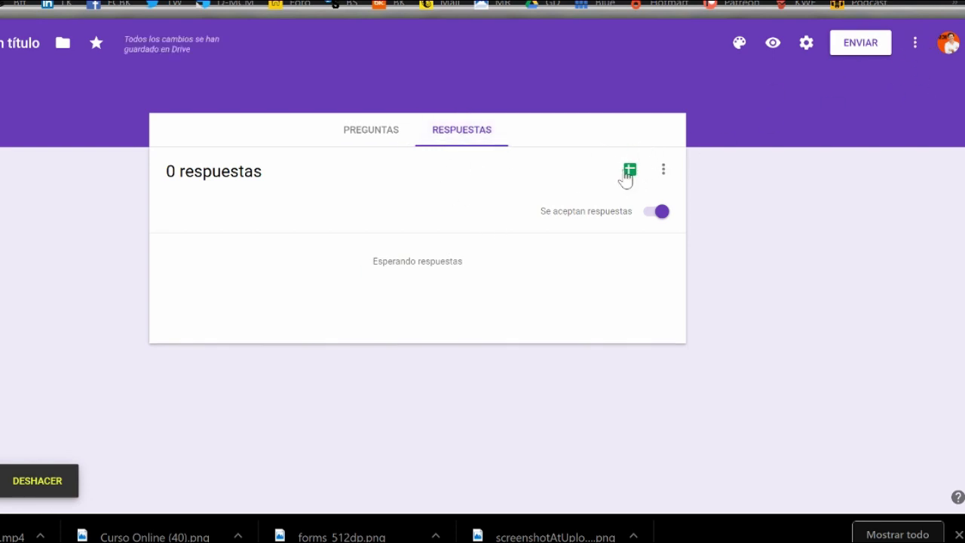
pyautogui.click(370, 138)
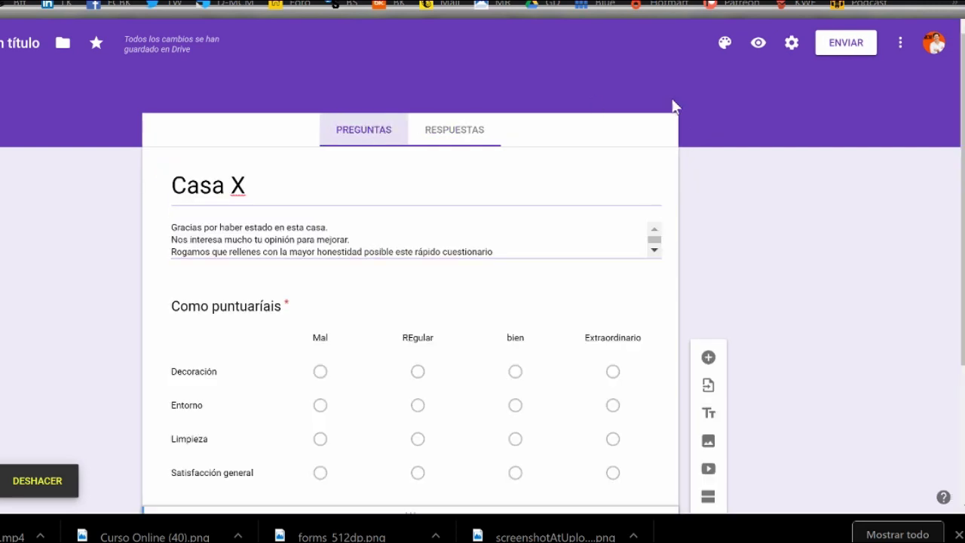
# Enable collecting respondents' e-mail addresses in the form's configuration, review the presentation options and save the settings
pyautogui.click(791, 46)
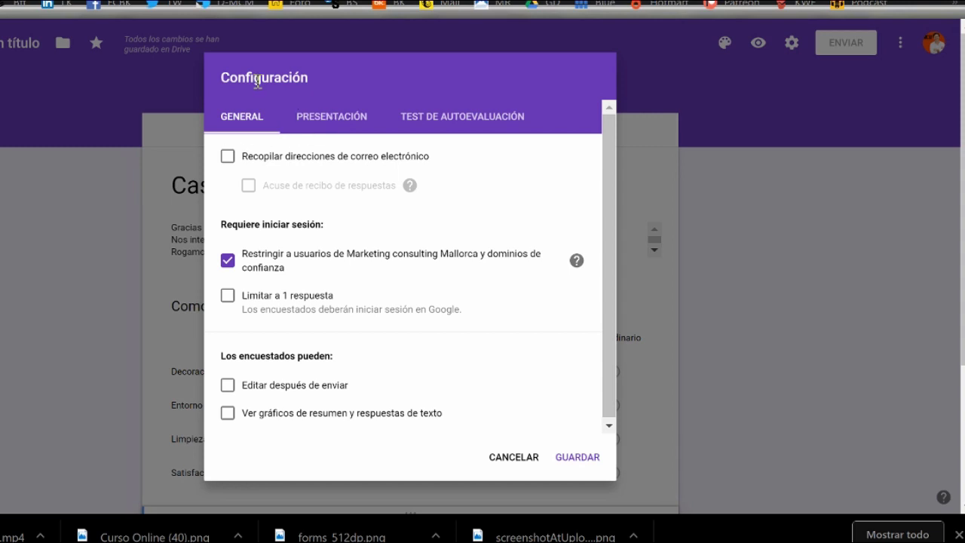
pyautogui.click(229, 160)
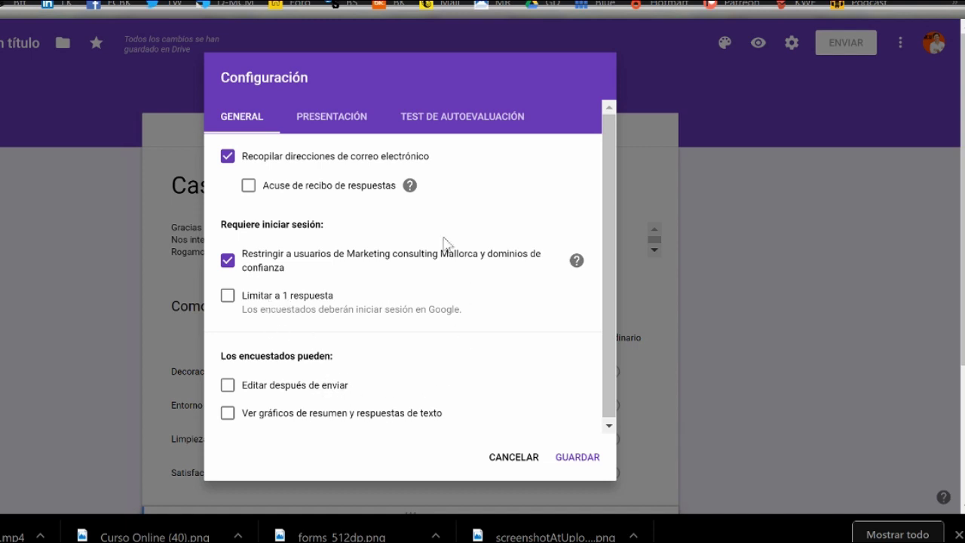
pyautogui.click(337, 120)
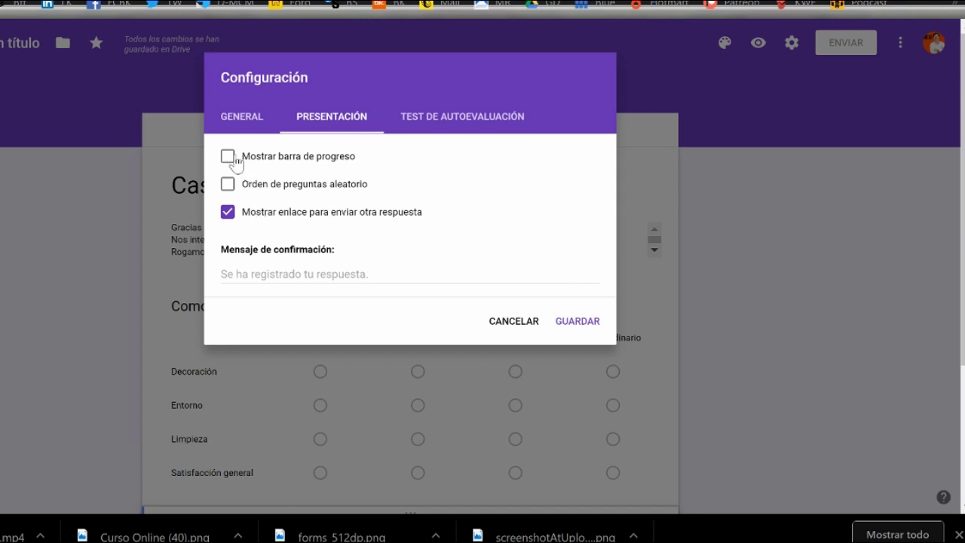
pyautogui.click(248, 121)
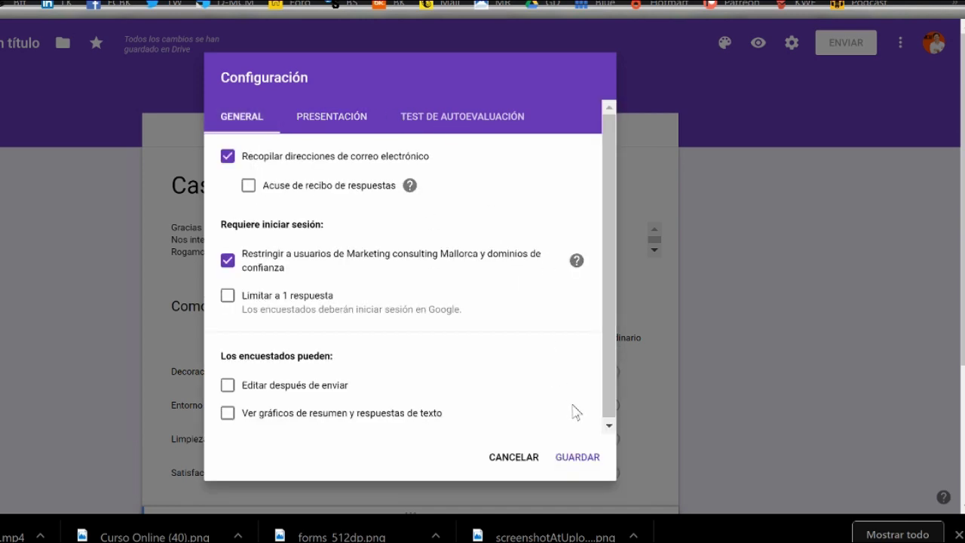
pyautogui.click(578, 458)
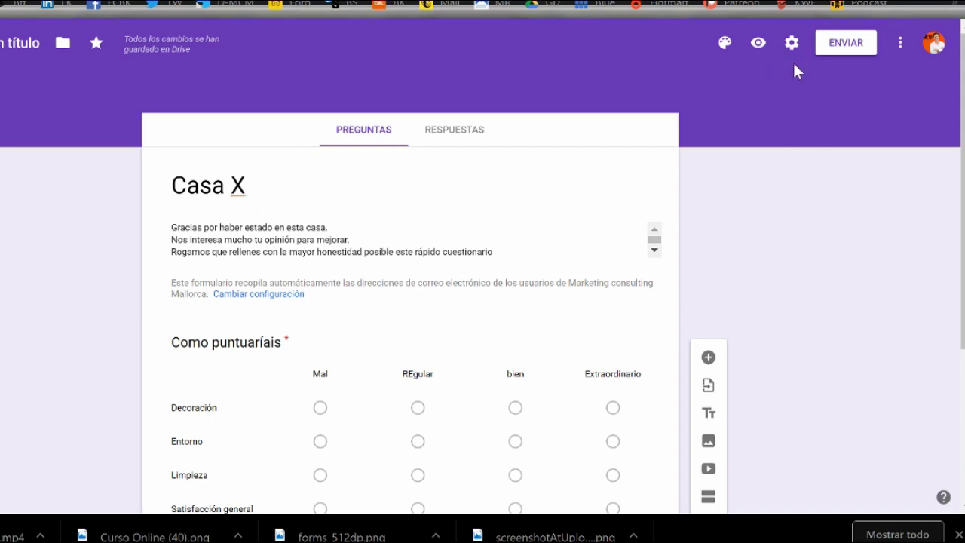
# Change the form's theme colour to the red-orange swatch
pyautogui.scroll(-3, 805, 198)
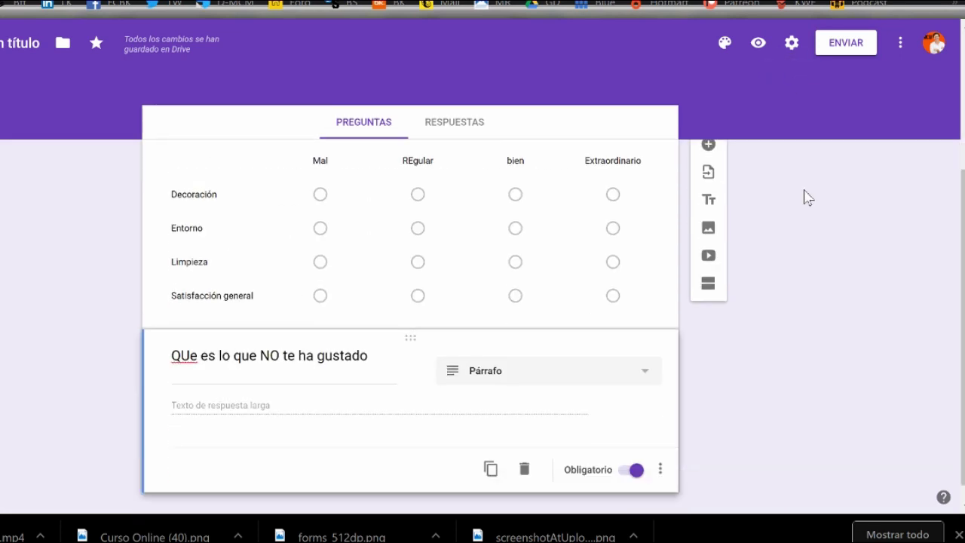
pyautogui.scroll(3, 805, 197)
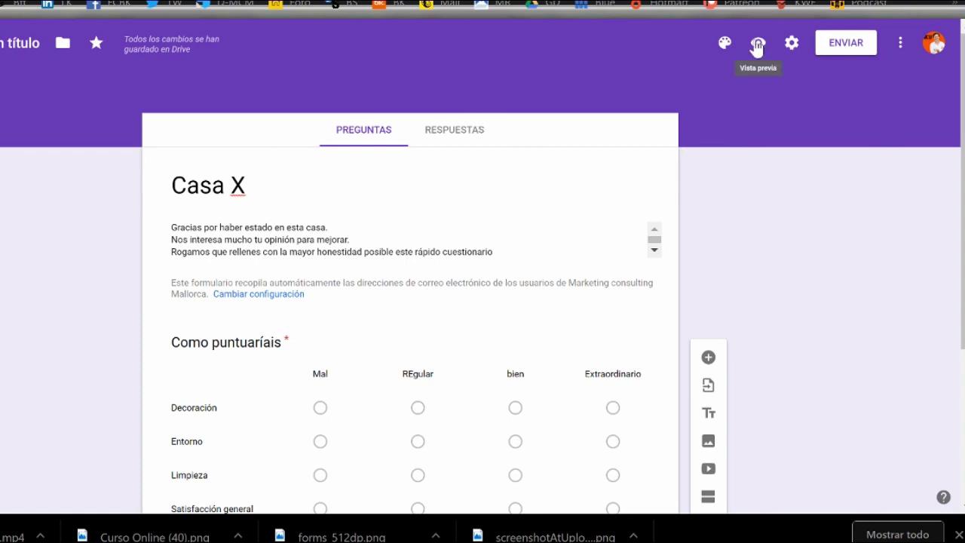
pyautogui.click(725, 45)
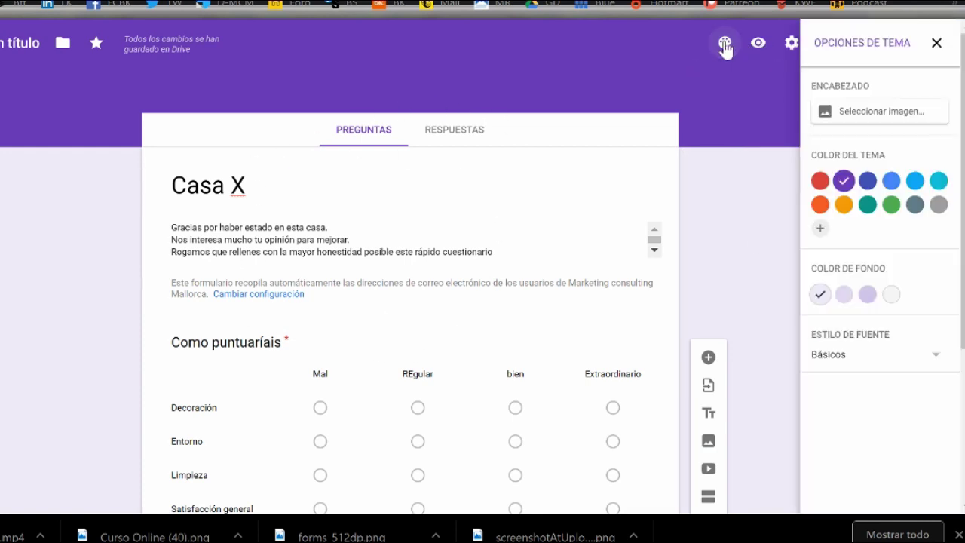
pyautogui.click(820, 204)
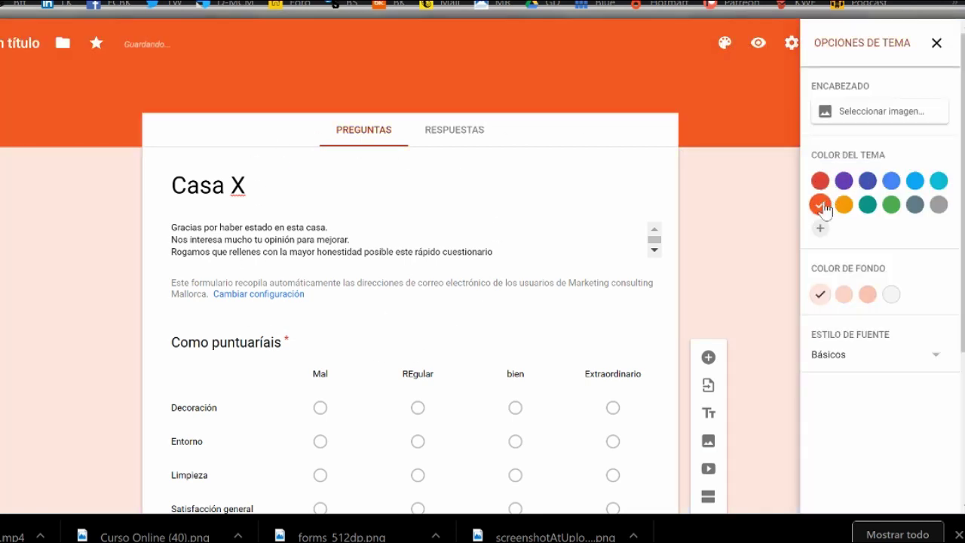
# View the gallery of header images without choosing one, look over the themed form and close the theme options
pyautogui.click(879, 119)
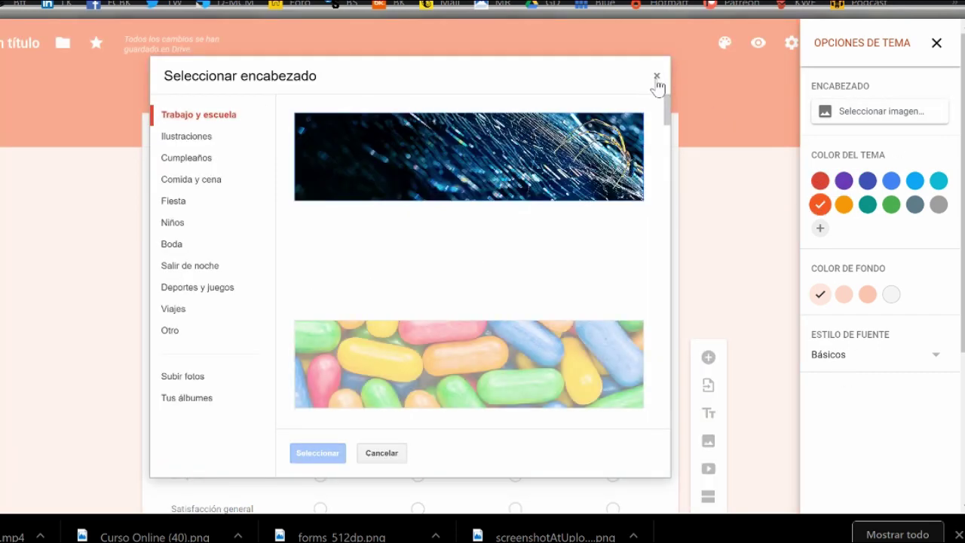
pyautogui.click(656, 77)
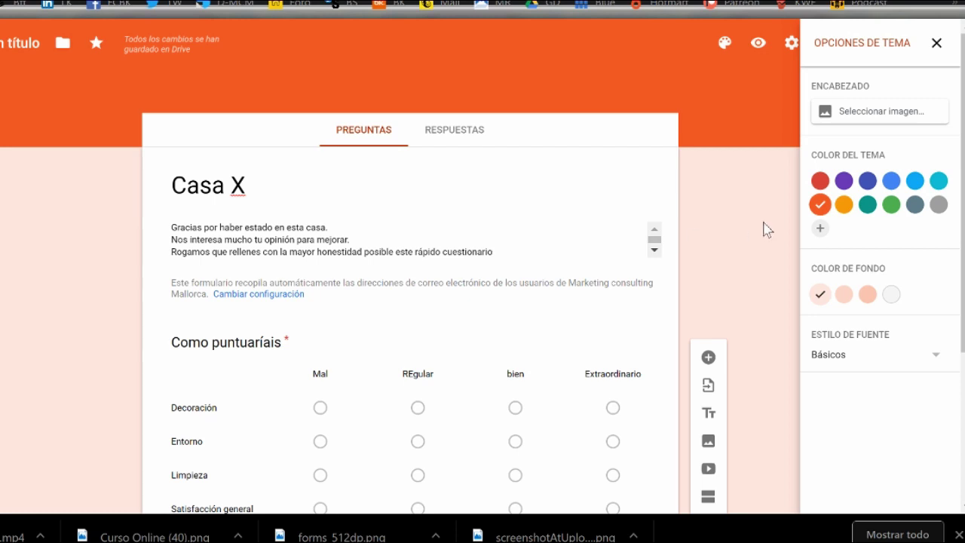
pyautogui.scroll(-1, 764, 228)
pyautogui.scroll(-1, 764, 228)
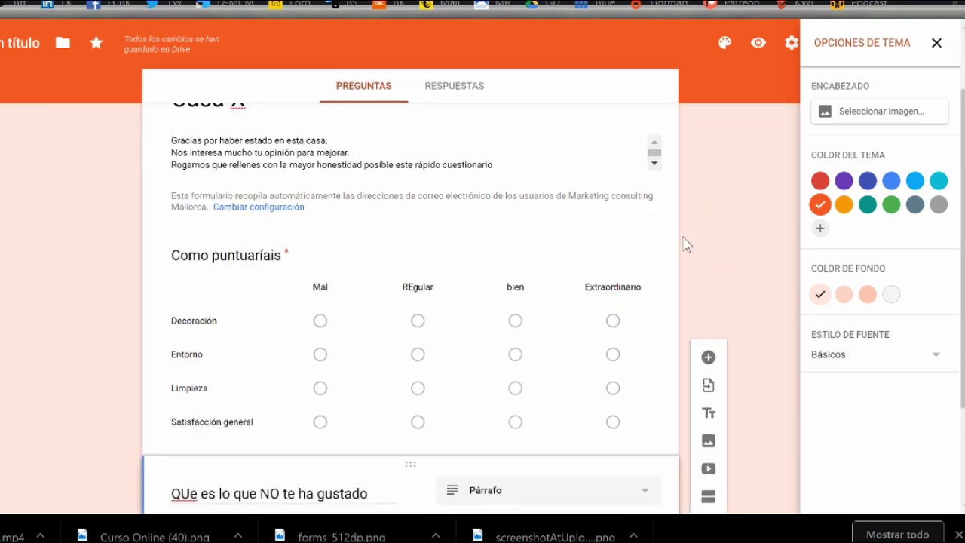
pyautogui.scroll(2, 684, 244)
pyautogui.click(937, 45)
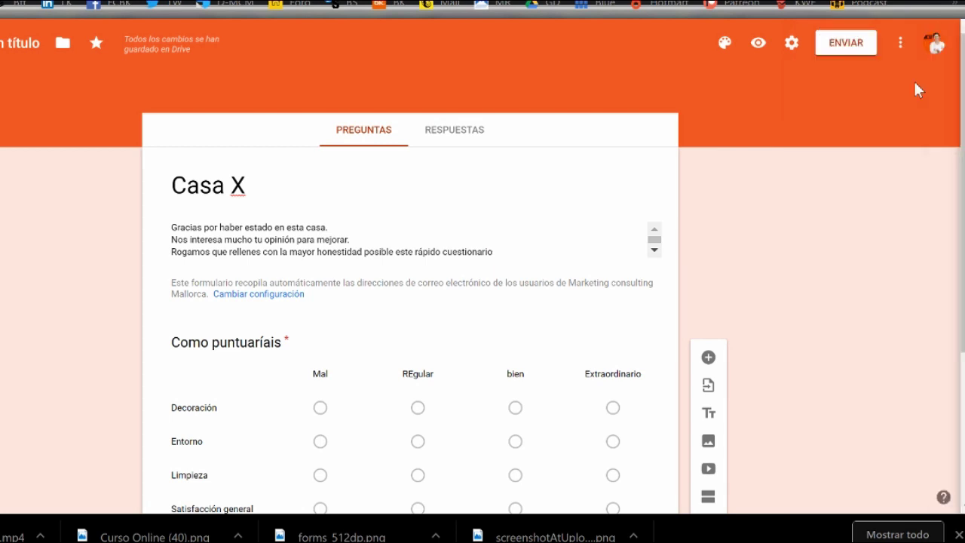
# Copy the form's share link with the URL shortened and close the send dialog
pyautogui.scroll(-2, 824, 230)
pyautogui.scroll(1, 824, 231)
pyautogui.scroll(-2, 825, 230)
pyautogui.scroll(3, 825, 231)
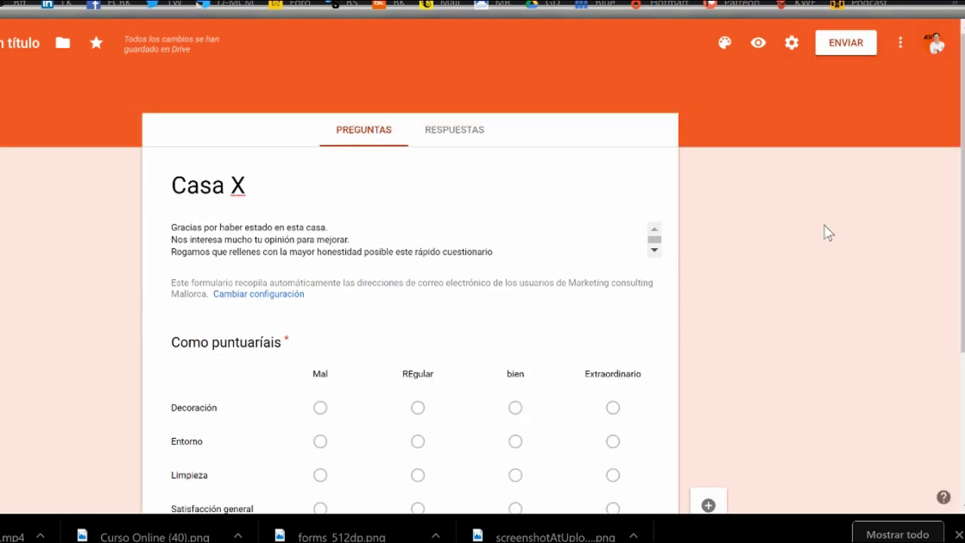
pyautogui.click(845, 47)
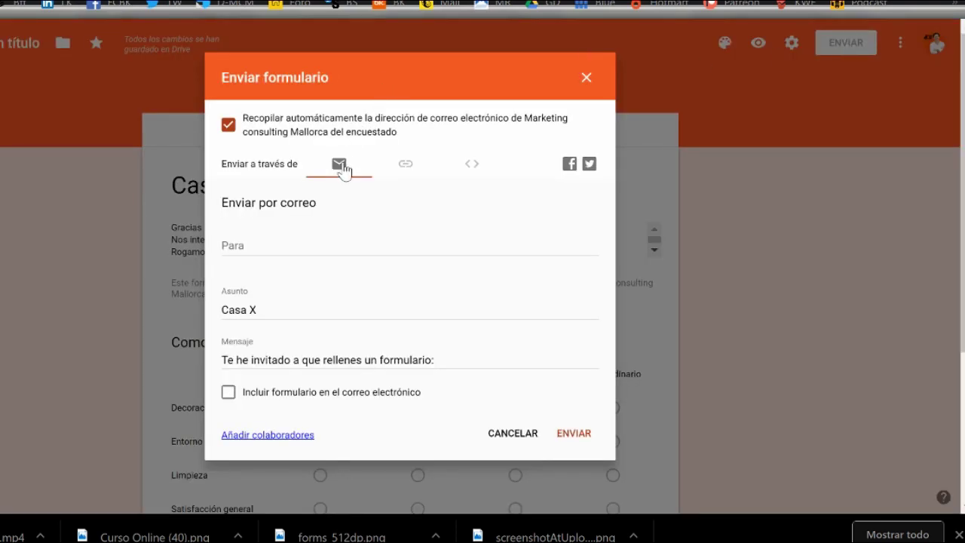
pyautogui.click(406, 170)
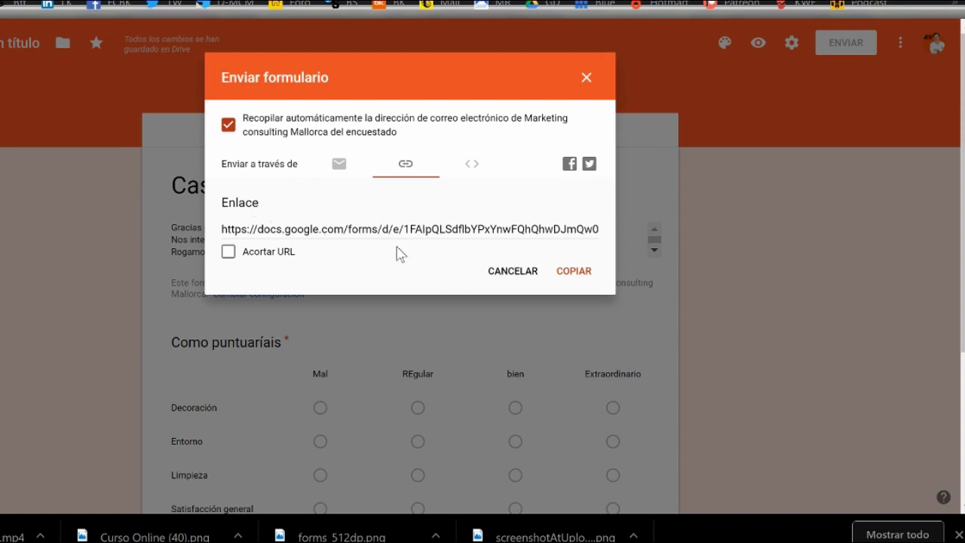
pyautogui.click(229, 253)
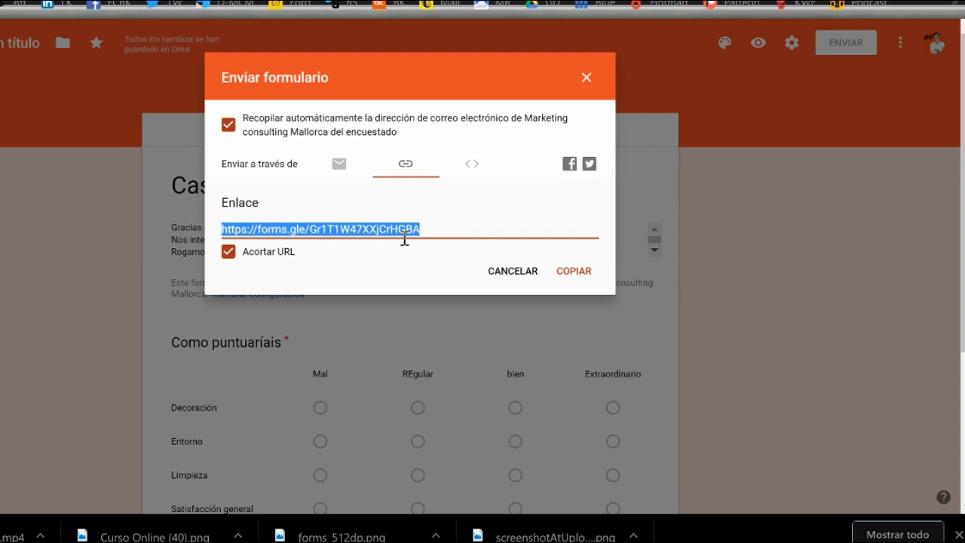
pyautogui.click(589, 276)
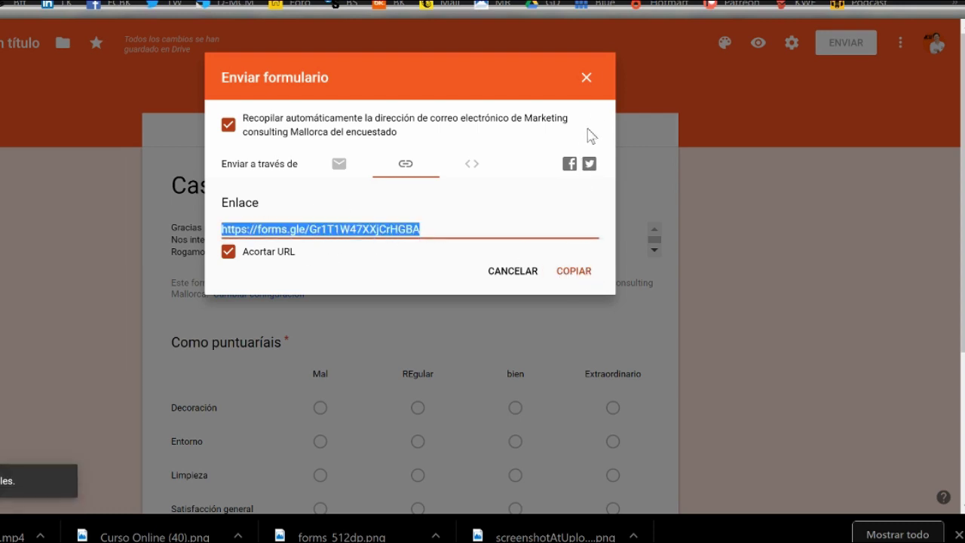
pyautogui.click(585, 79)
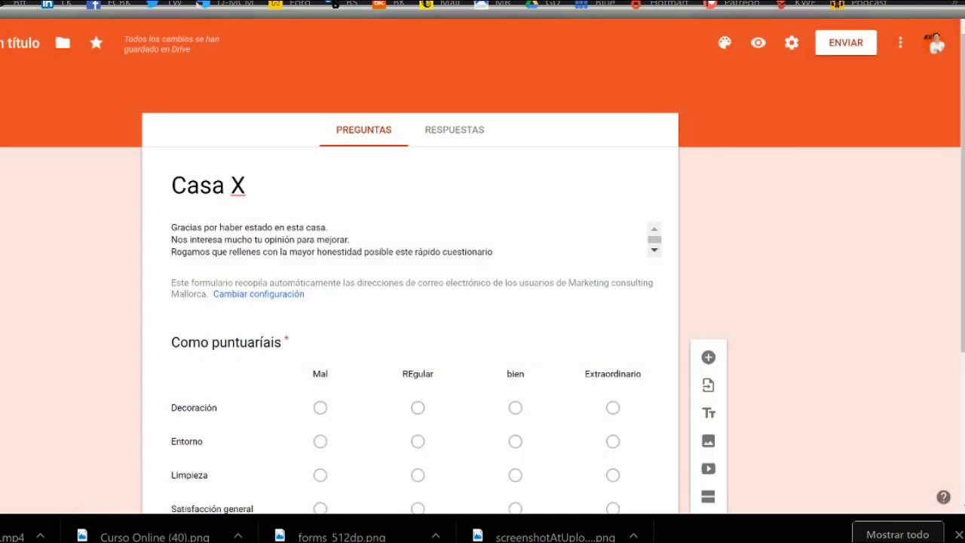
# Switch to the diigo notes page, paste the copied form link into a new note and close the page
pyautogui.hotkey('ctrl', 't')
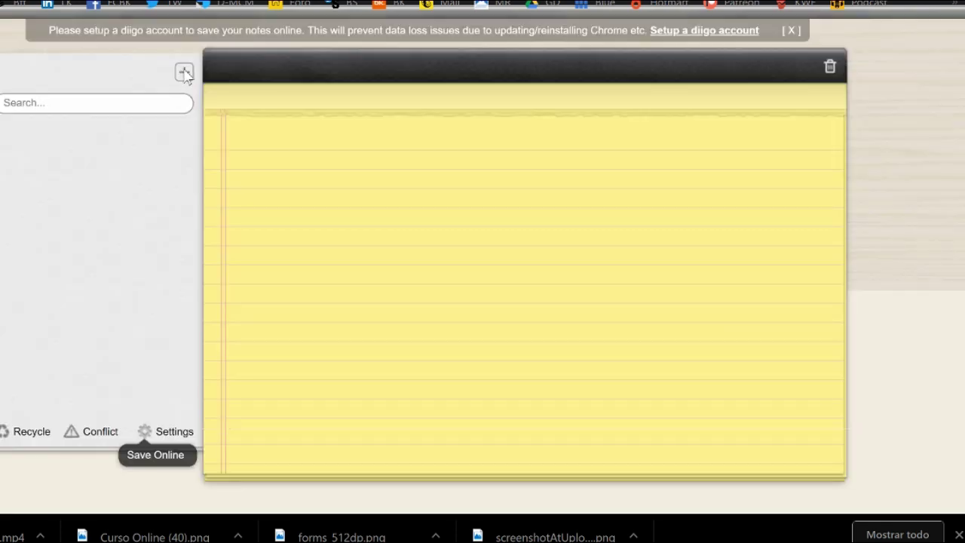
pyautogui.click(185, 73)
pyautogui.click(347, 283)
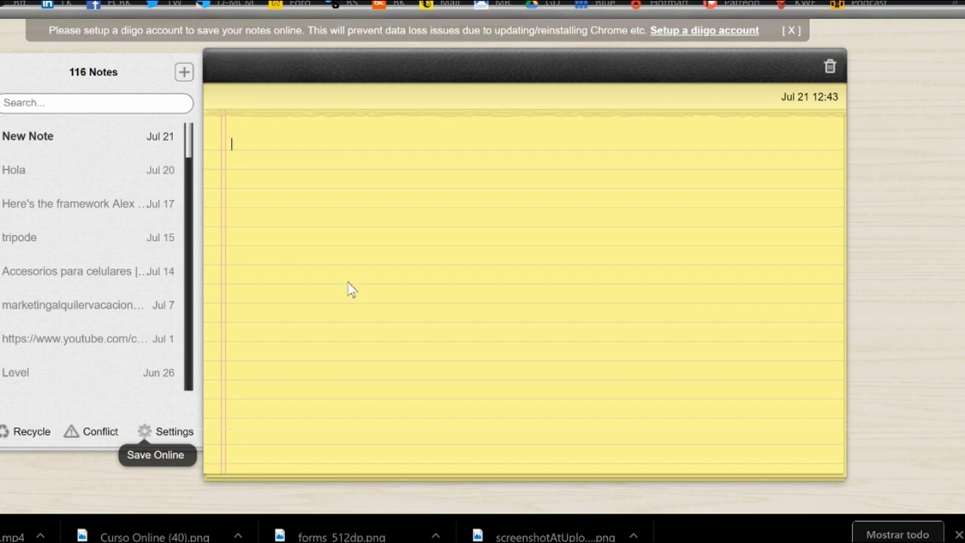
pyautogui.hotkey('ctrl', 'v')
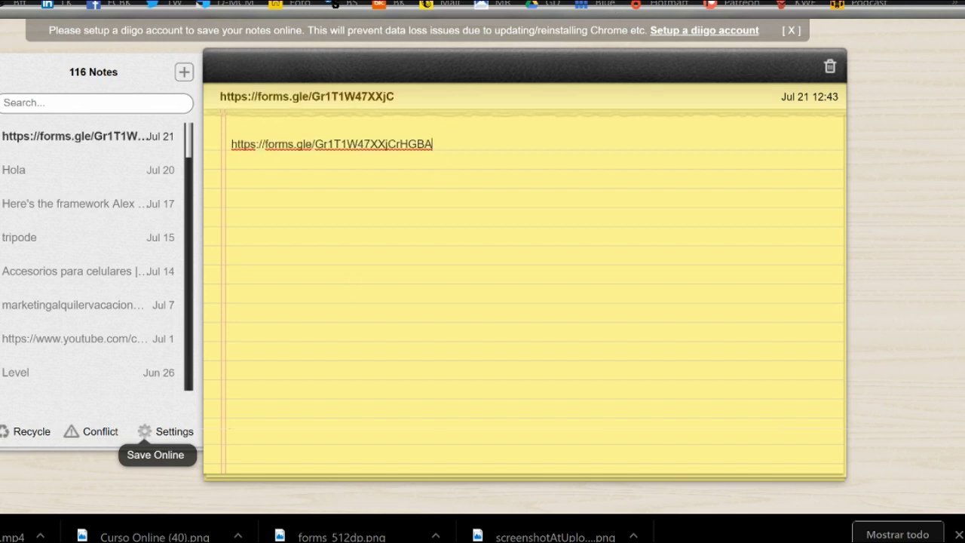
pyautogui.hotkey('ctrl', 'w')
# Open the copied shortened form link in a new browser tab
pyautogui.click(513, 3)
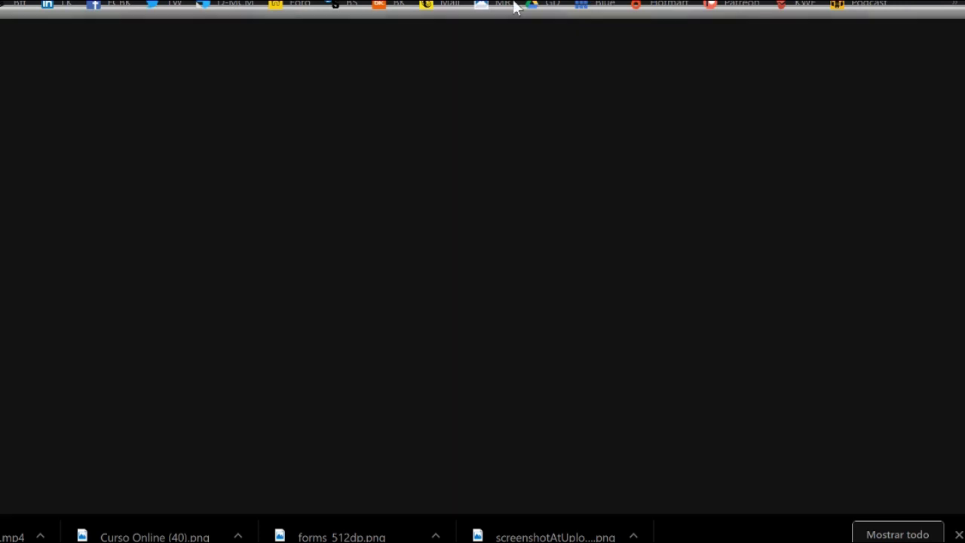
pyautogui.hotkey('ctrl', 'v')
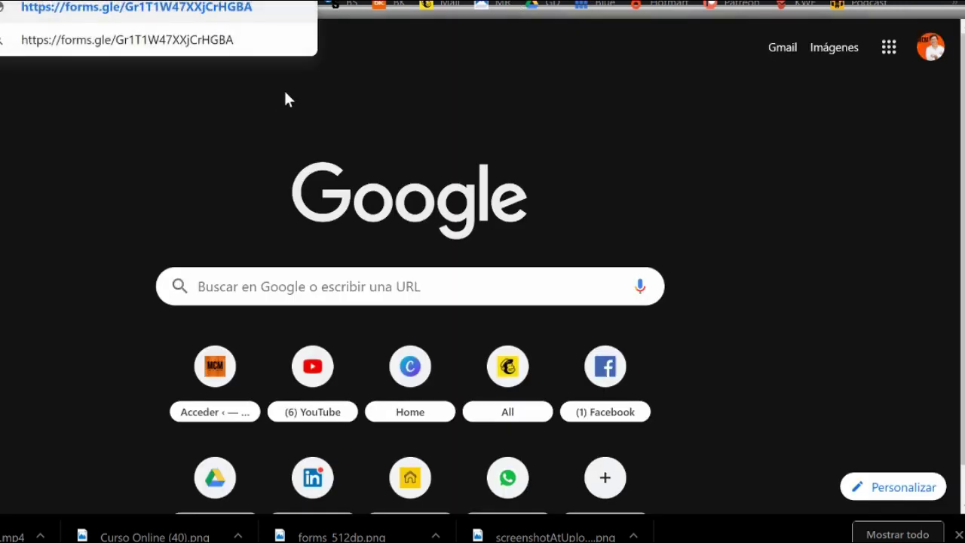
pyautogui.press('Return')
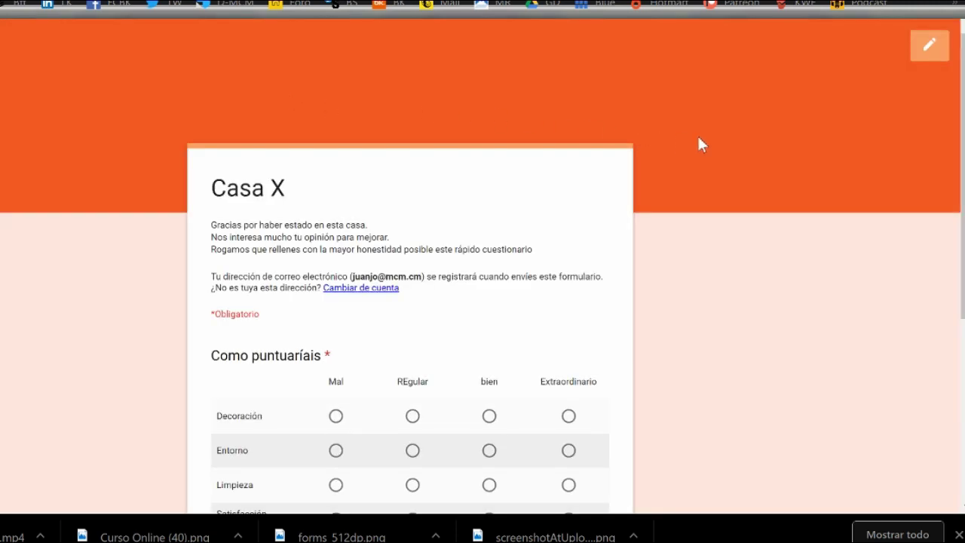
# Review the live "Casa X" form from its introduction through the rating grid to the last question and submit area
pyautogui.scroll(-5, 699, 139)
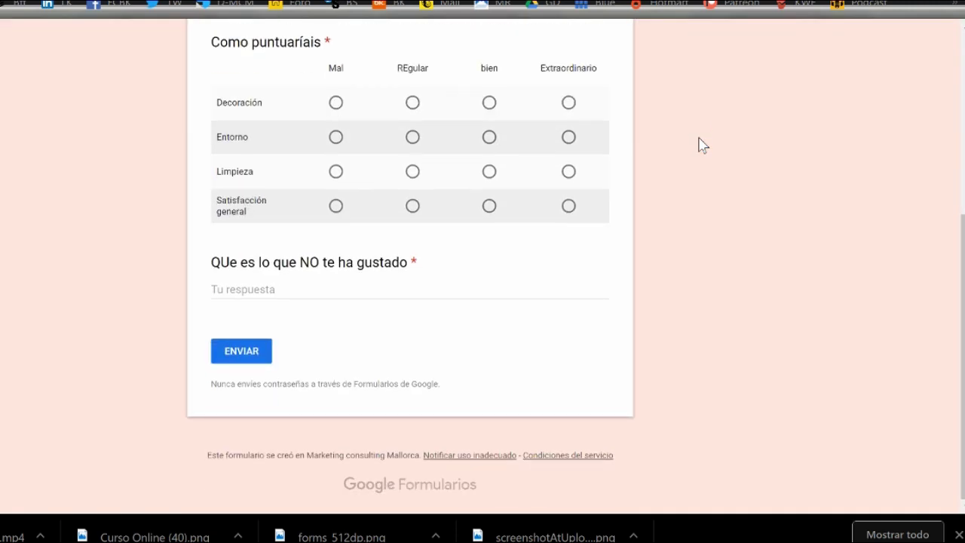
pyautogui.scroll(5, 698, 137)
pyautogui.scroll(-2, 698, 136)
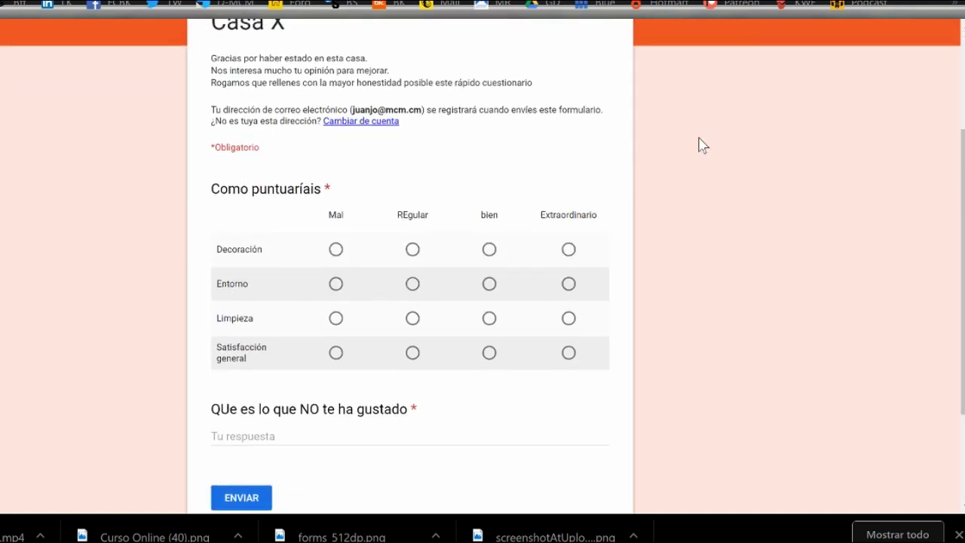
pyautogui.scroll(1, 698, 136)
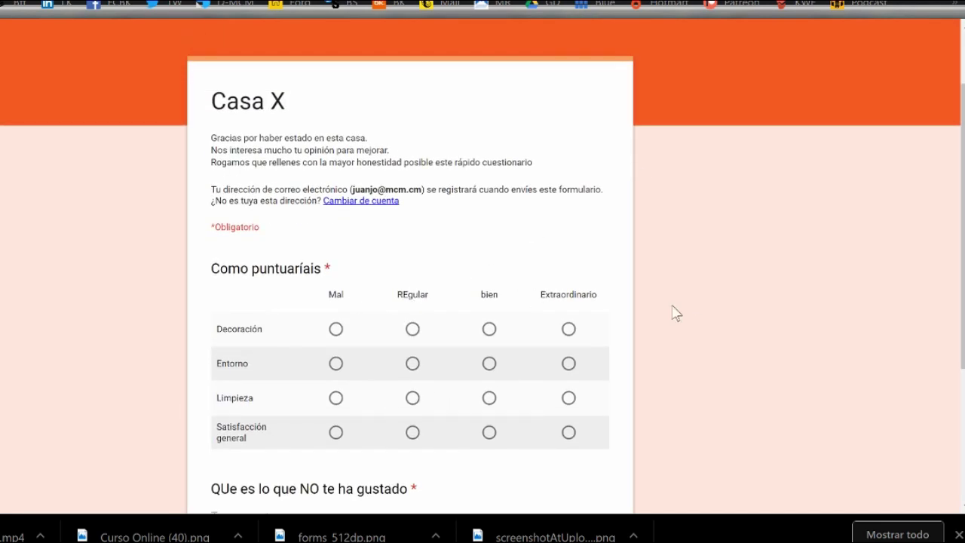
pyautogui.scroll(1, 697, 303)
pyautogui.scroll(-1, 698, 304)
pyautogui.scroll(-3, 691, 340)
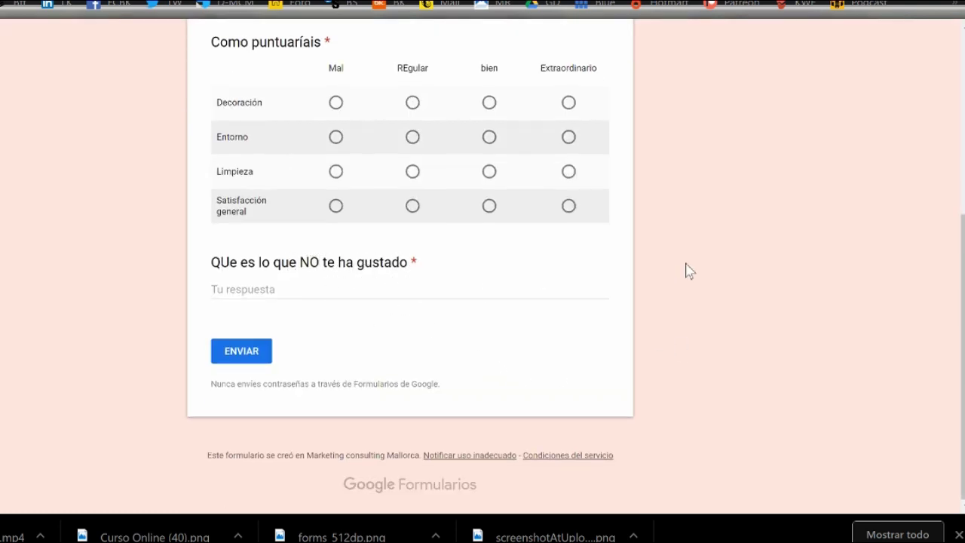
pyautogui.scroll(4, 687, 270)
pyautogui.scroll(1, 760, 202)
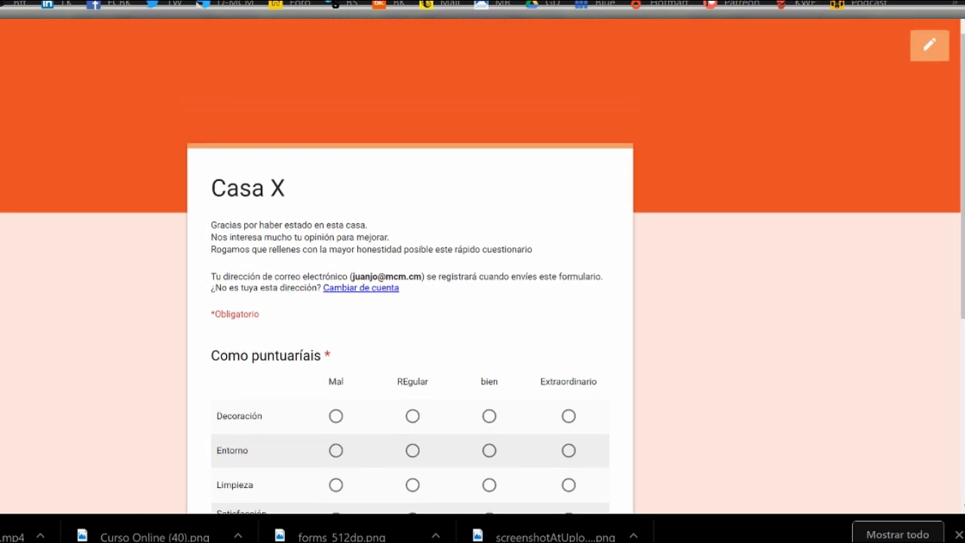
# Switch to WhatsApp Web in a new tab and send the shortened form link to a contact in the chat list
pyautogui.hotkey('ctrl', 't')
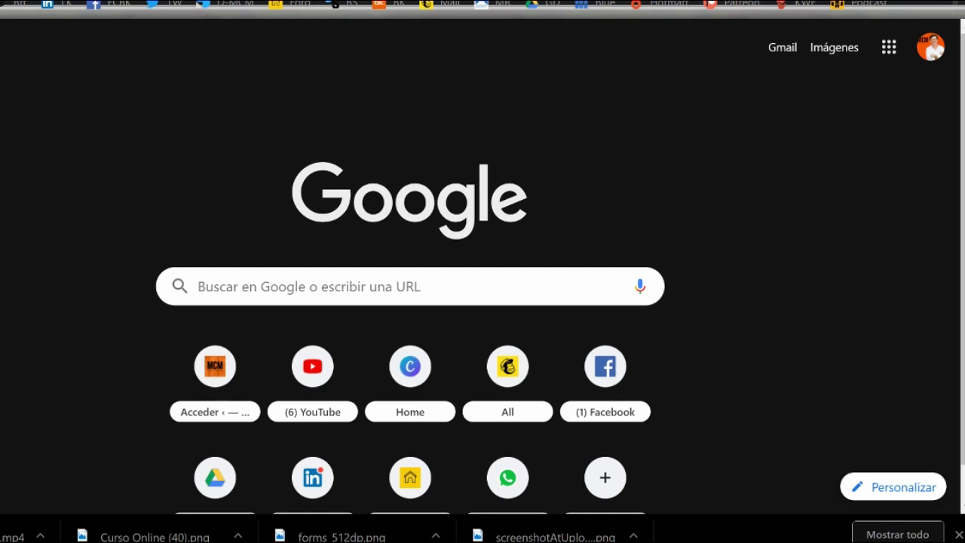
pyautogui.click(663, 3)
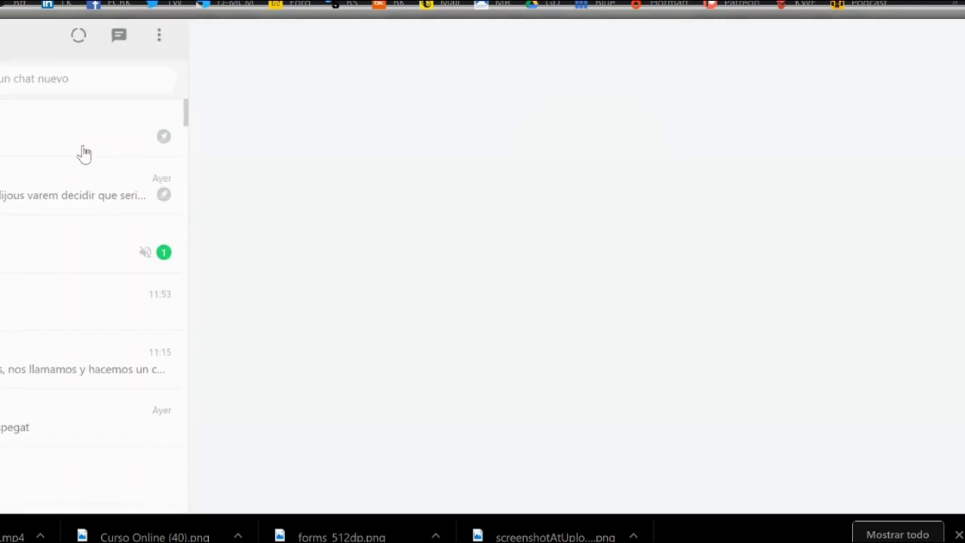
pyautogui.scroll(-8, 13, 288)
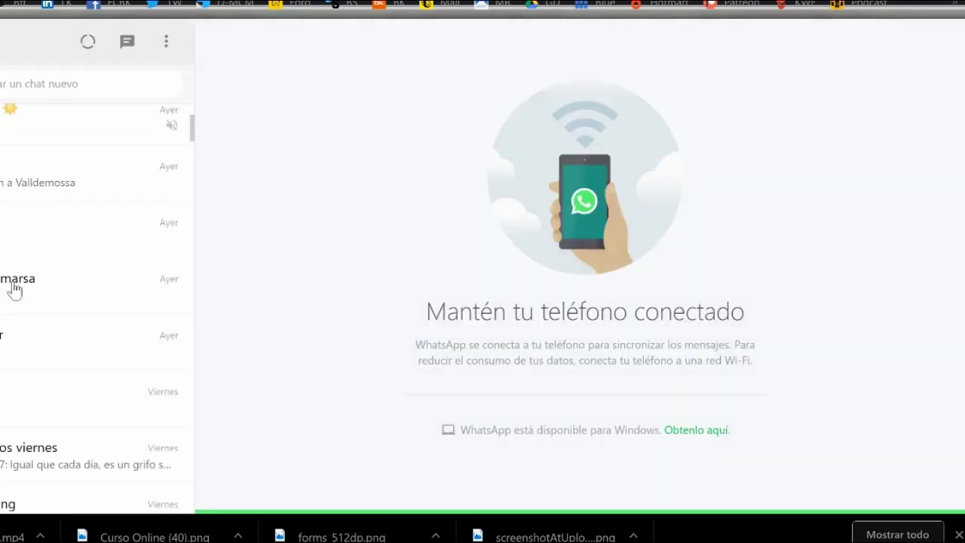
pyautogui.scroll(-4, 13, 288)
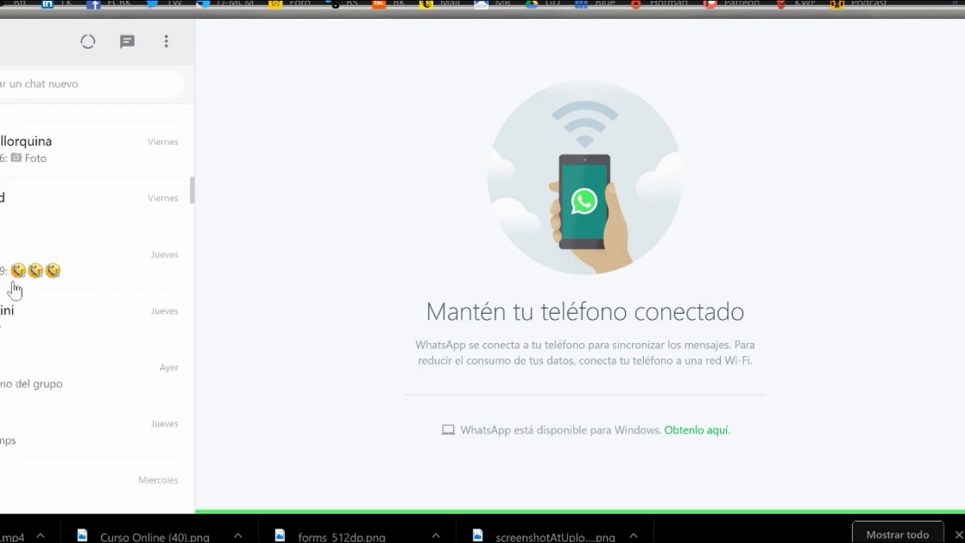
pyautogui.scroll(12, 34, 273)
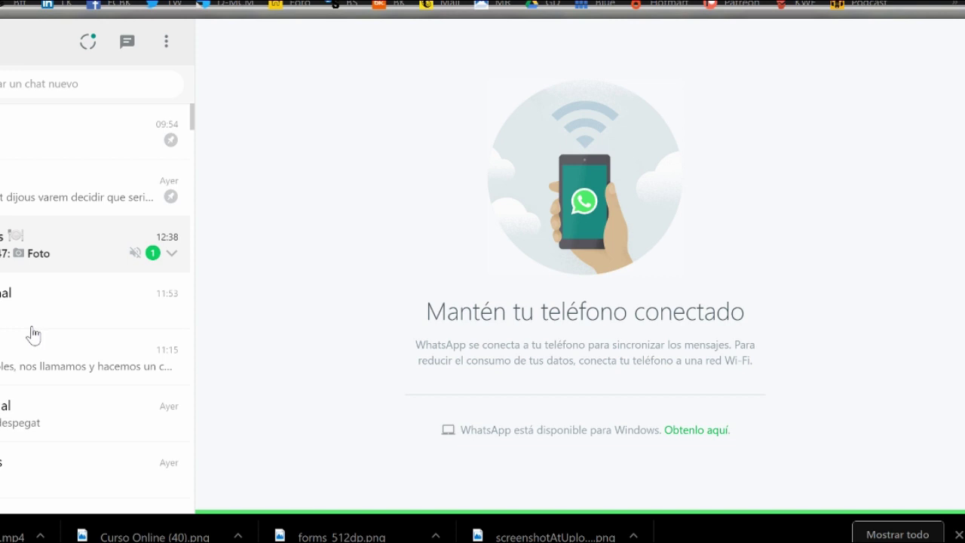
pyautogui.scroll(-5, 34, 334)
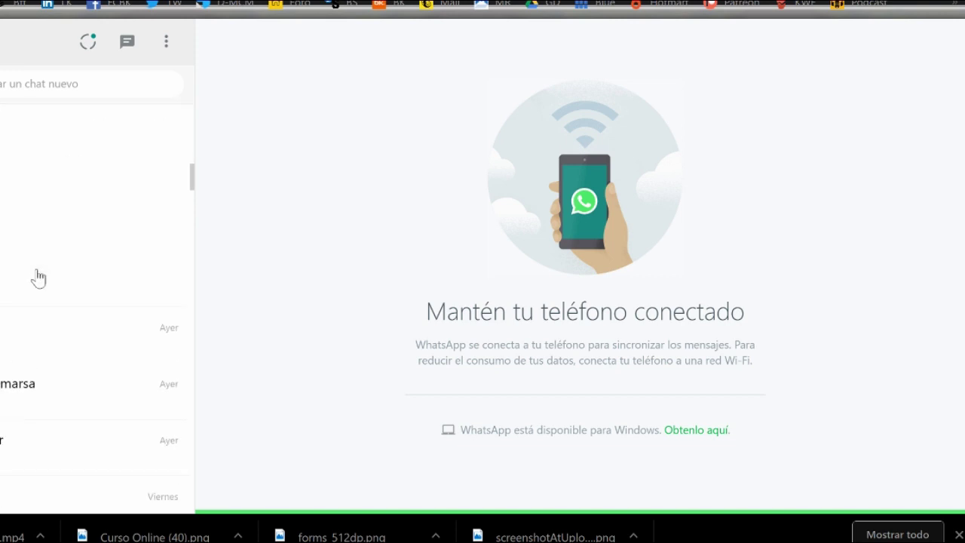
pyautogui.click(22, 159)
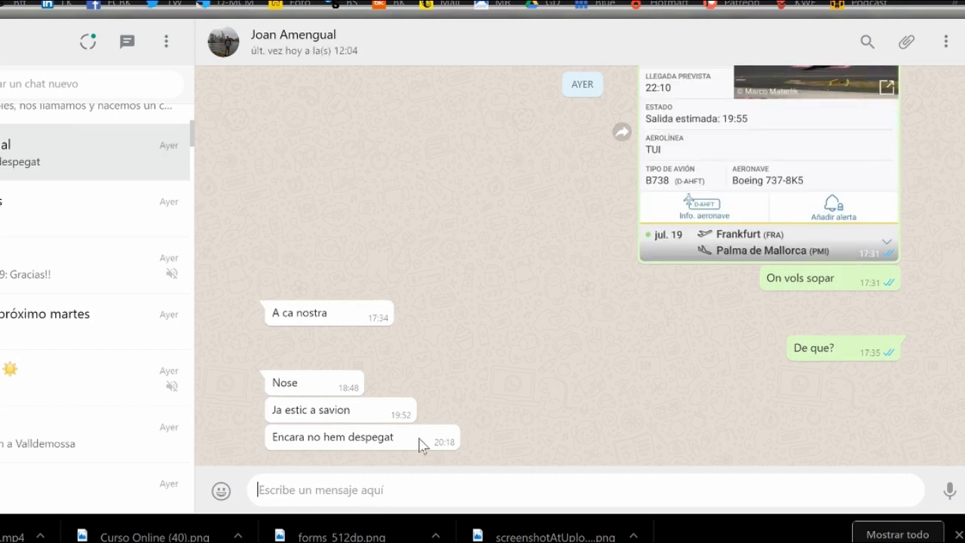
pyautogui.hotkey('ctrl', 'v')
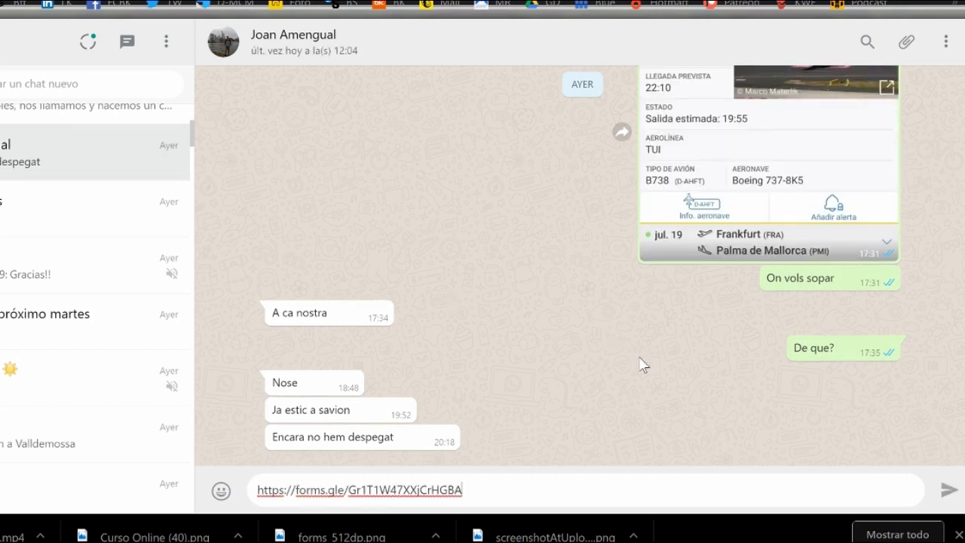
pyautogui.click(948, 490)
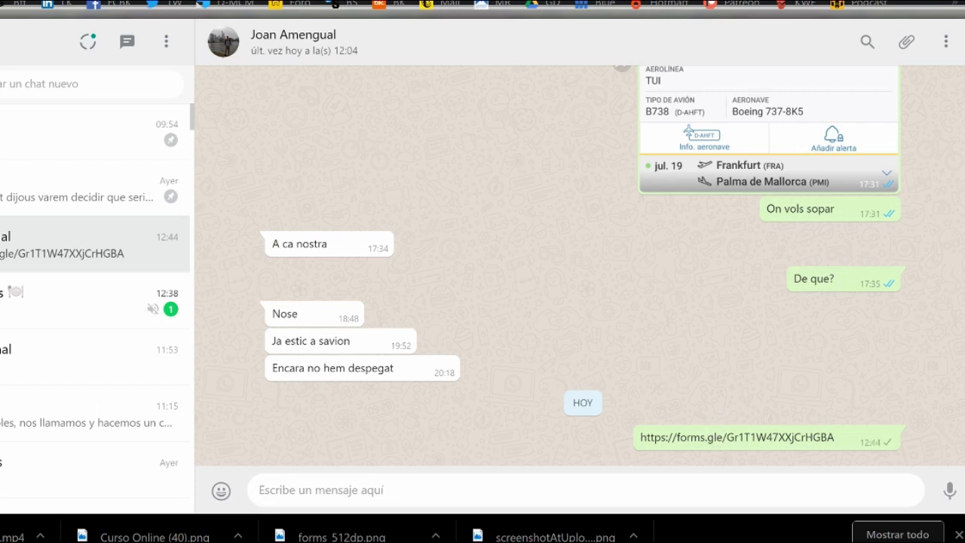
# Leave WhatsApp Web and begin a web lookup starting with "google" in a new browser tab
pyautogui.click(622, 3)
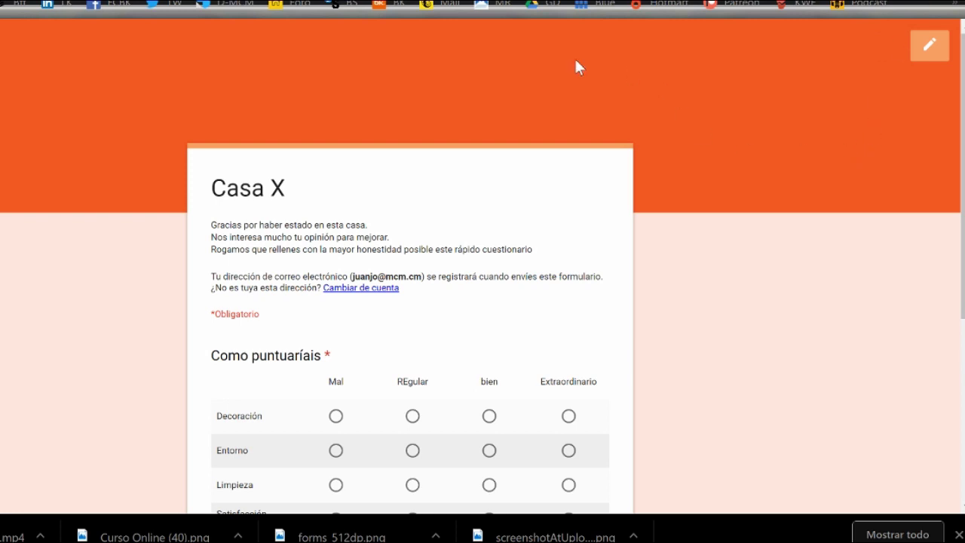
pyautogui.hotkey('ctrl', 't')
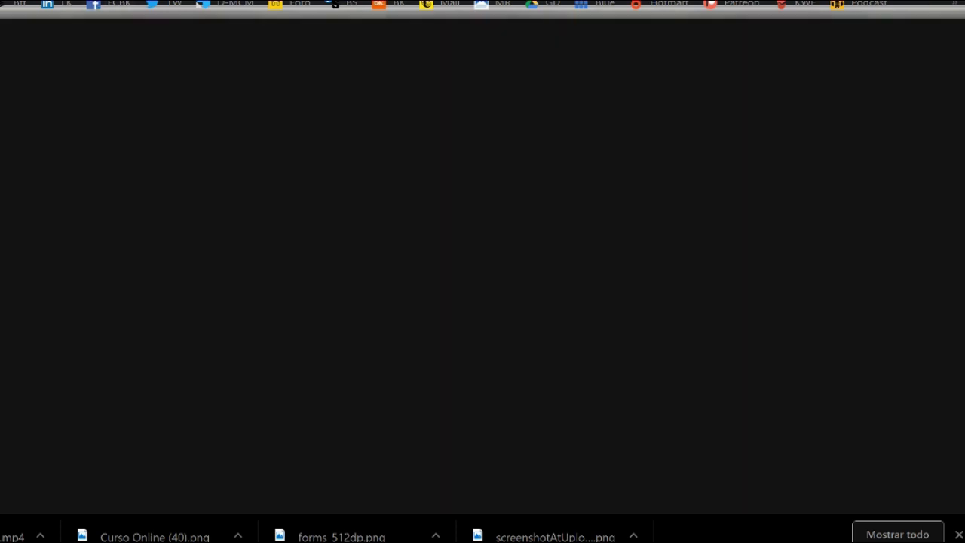
pyautogui.write('google sh')
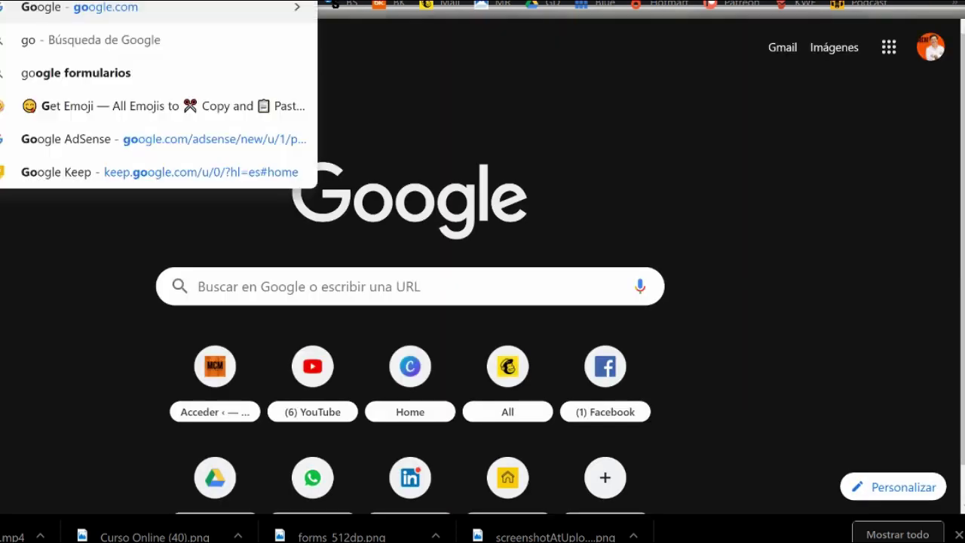
pyautogui.press('BackSpace')
pyautogui.press('BackSpace')
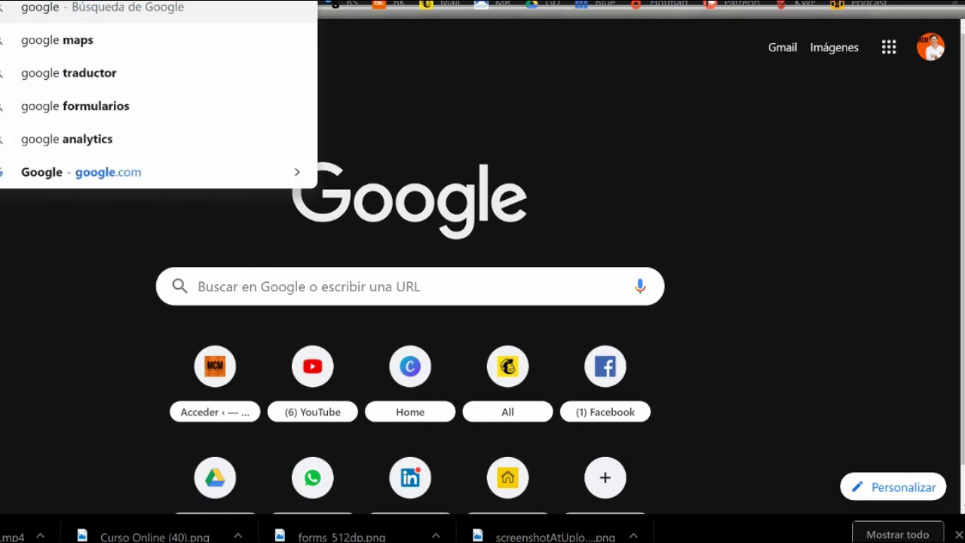
pyautogui.write('hoja')
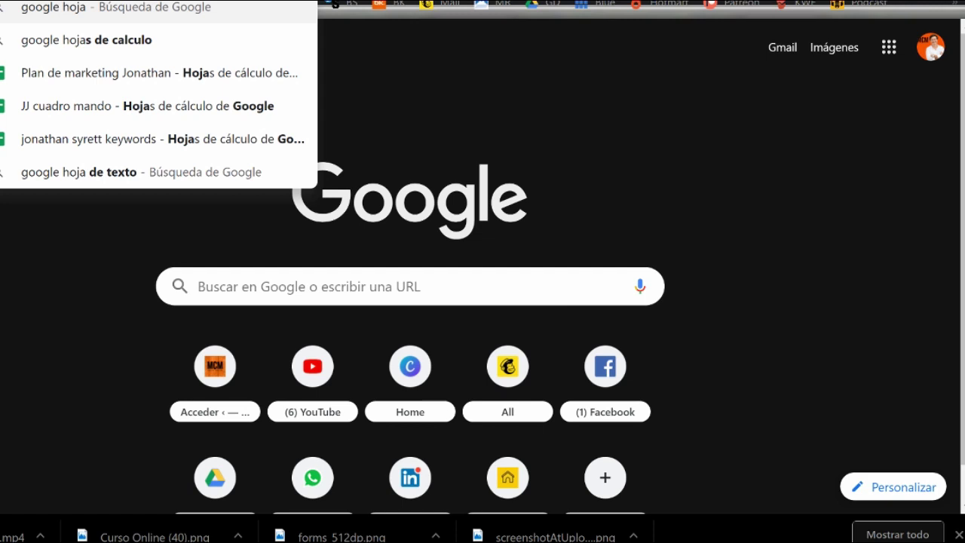
pyautogui.write(' de cal')
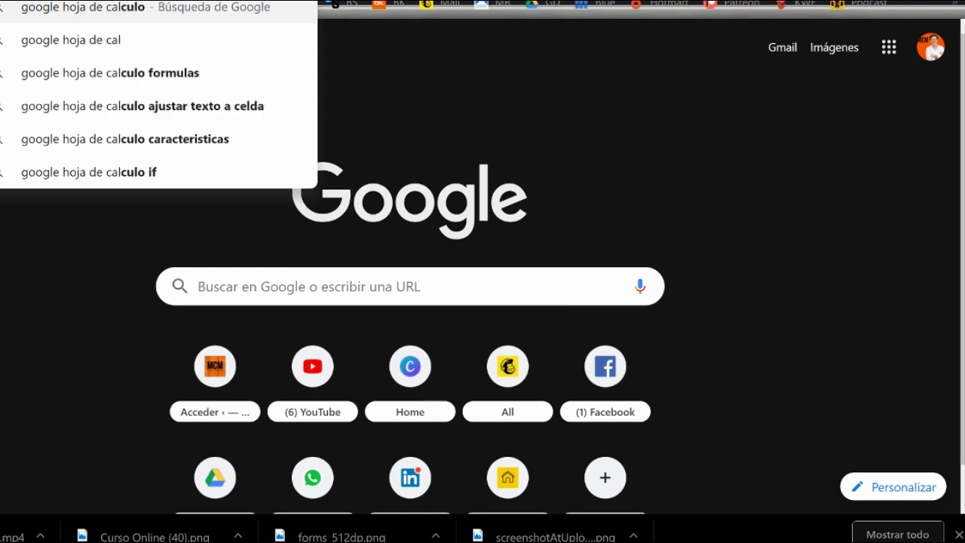
pyautogui.press('BackSpace')
pyautogui.press('BackSpace')
pyautogui.press('BackSpace')
pyautogui.press('BackSpace')
pyautogui.press('BackSpace')
pyautogui.press('BackSpace')
pyautogui.press('BackSpace')
pyautogui.press('BackSpace')
pyautogui.press('BackSpace')
pyautogui.press('BackSpace')
pyautogui.press('BackSpace')
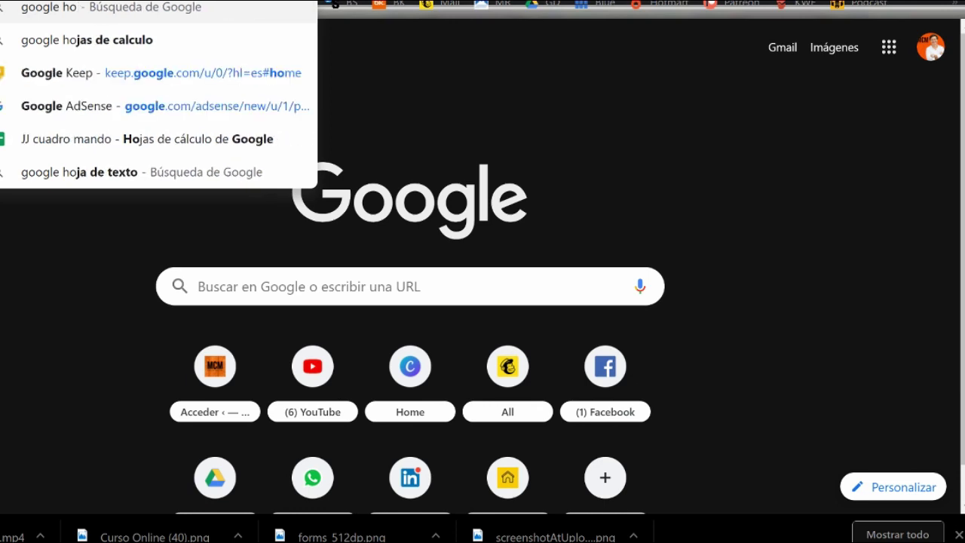
# Complete the lookup as "google sheets", go to the Google Sheets home page and open the "casa X (respuestas)" spreadsheet
pyautogui.write('she')
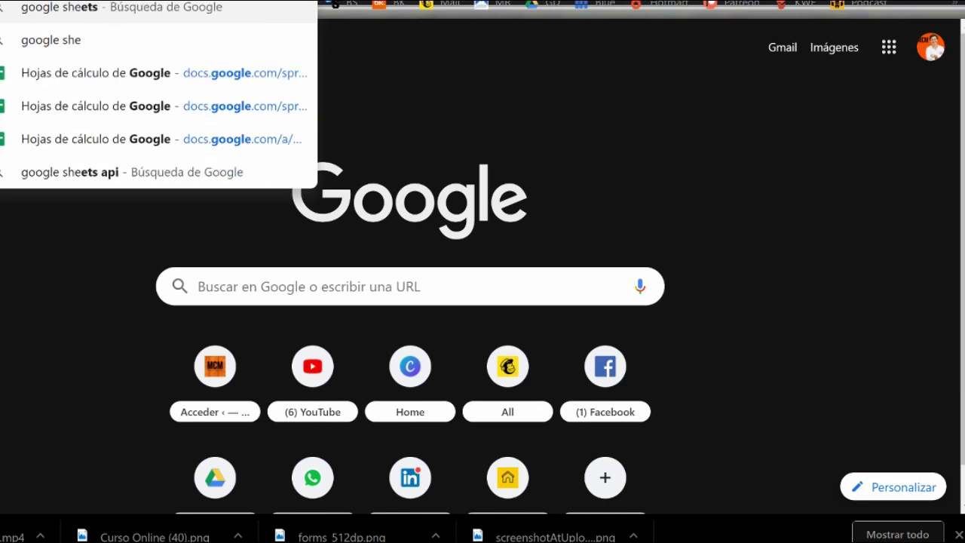
pyautogui.write('ets')
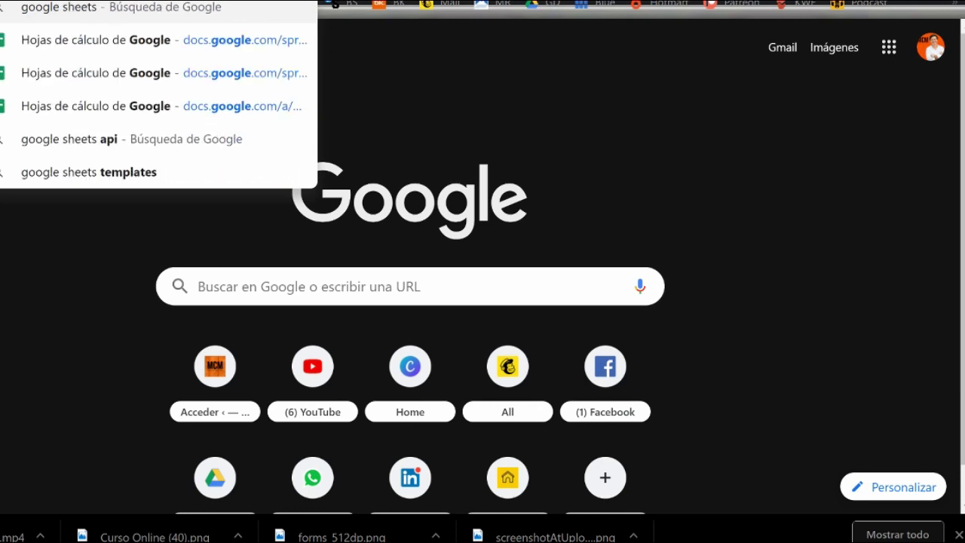
pyautogui.click(128, 47)
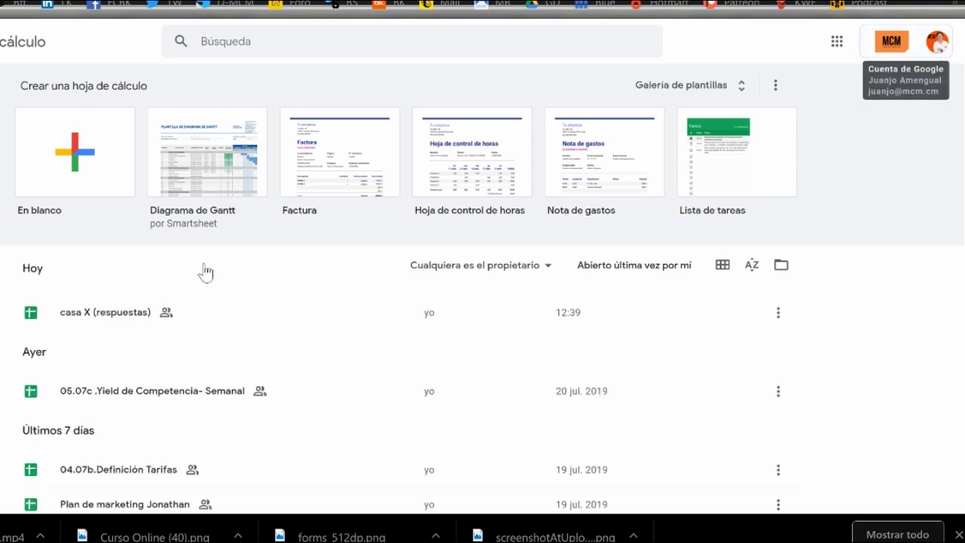
pyautogui.click(104, 318)
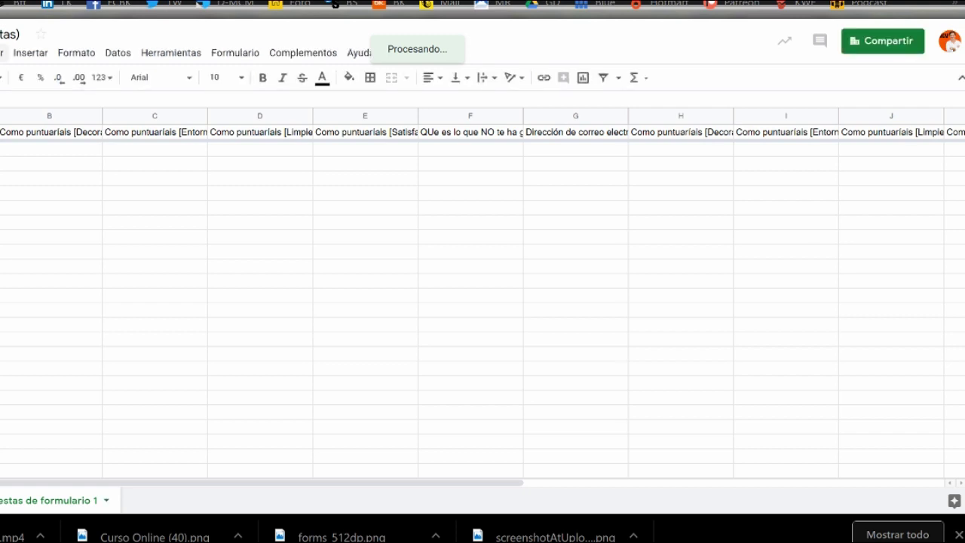
# Set text wrapping to "Ajuste" for all cells of the form responses sheet, then deselect them
pyautogui.hotkey('ctrl', 'a')
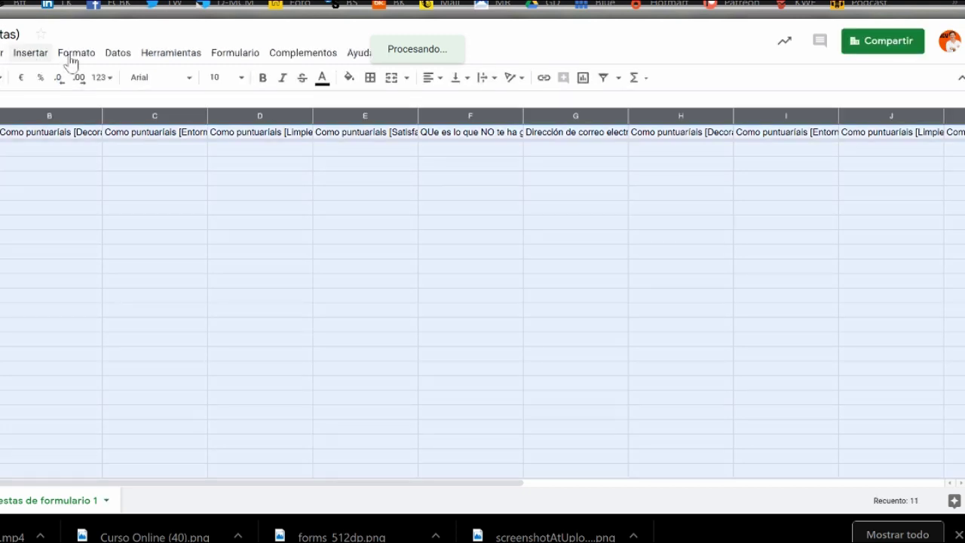
pyautogui.click(74, 54)
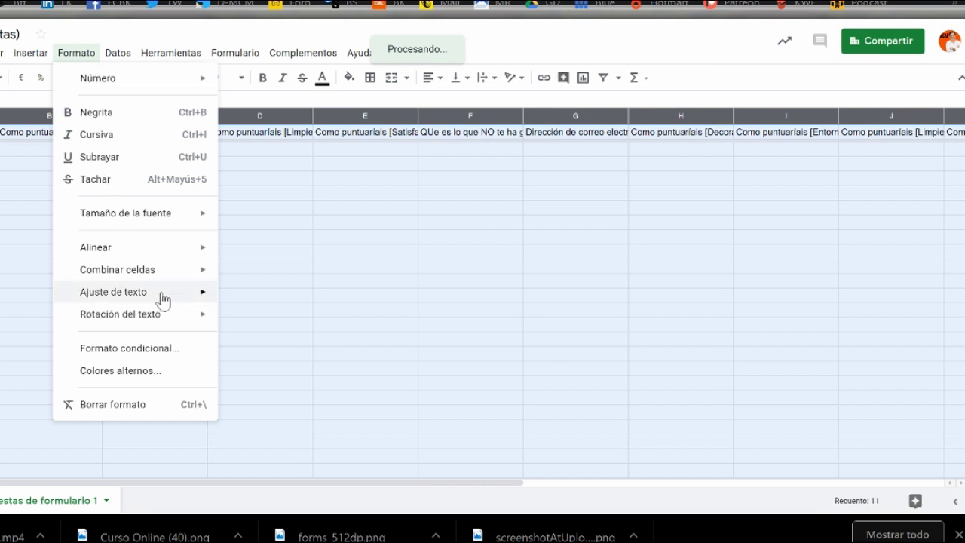
pyautogui.moveTo(172, 297)
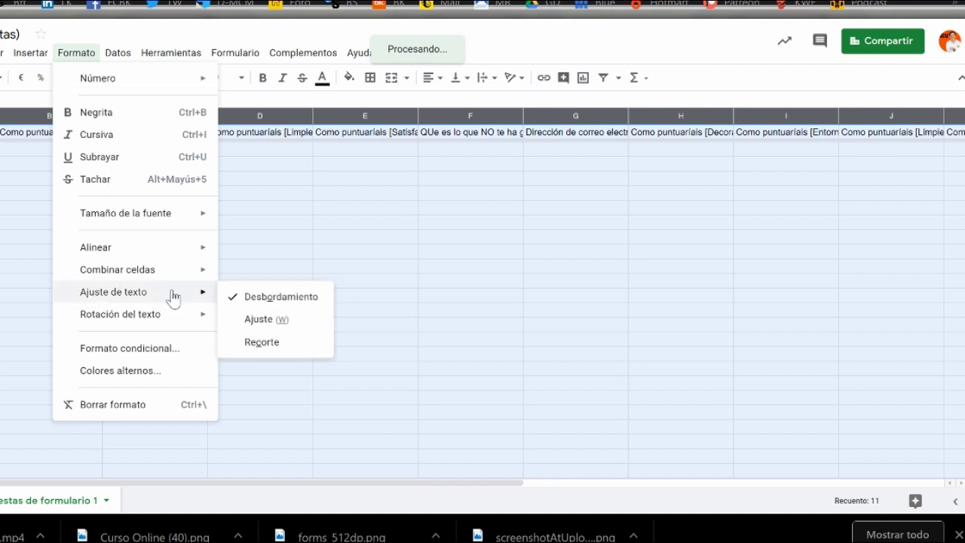
pyautogui.click(251, 327)
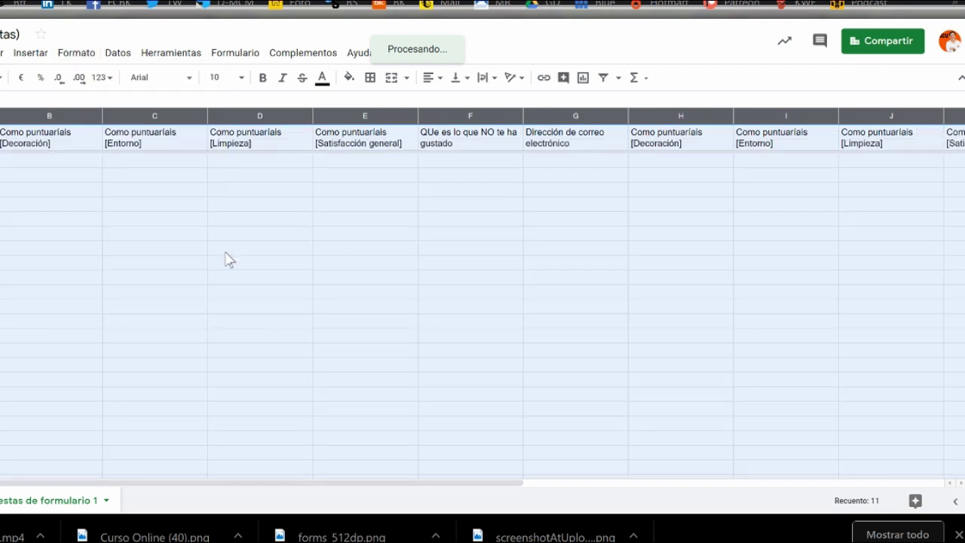
pyautogui.click(43, 194)
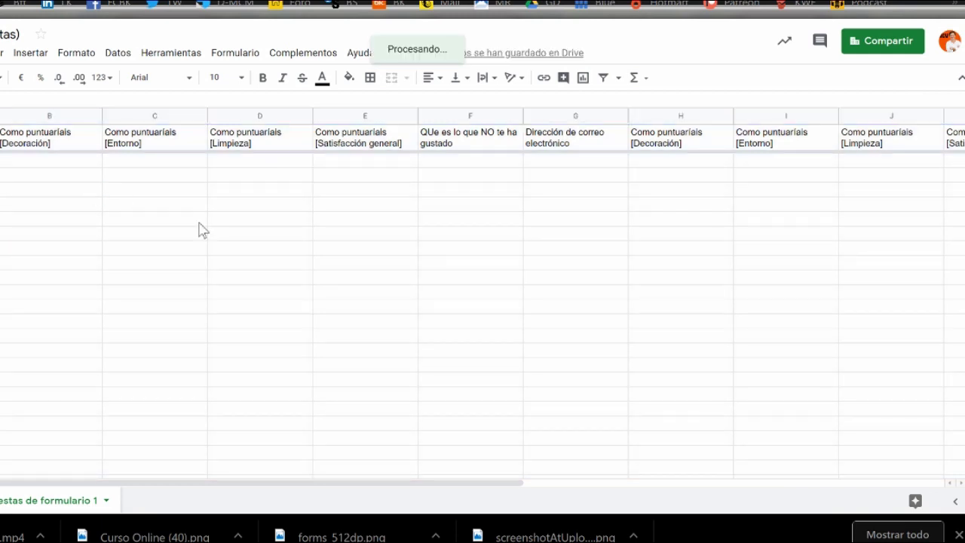
pyautogui.click(365, 232)
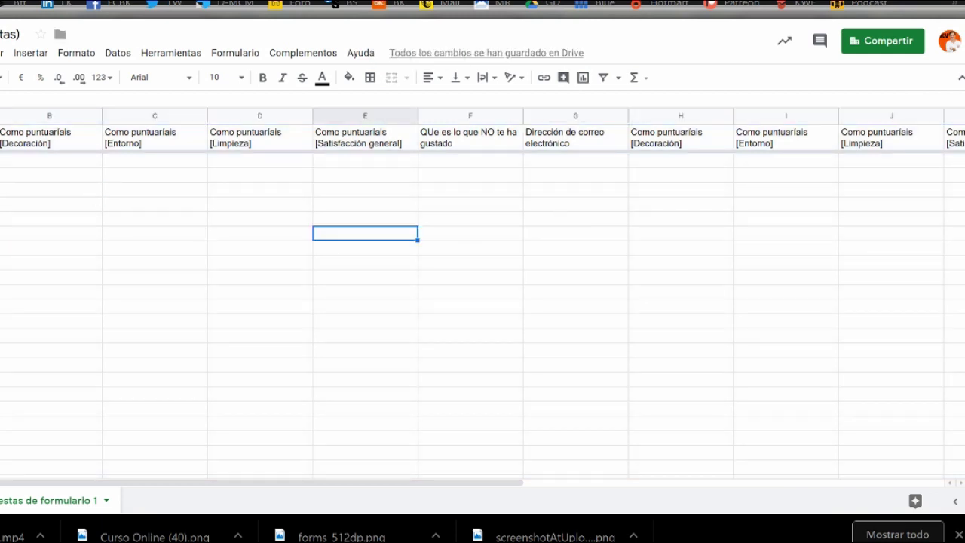
# Switch back to the "Casa X" form, open it for editing and save its general settings as they are
pyautogui.hotkey('ctrl', 'Tab')
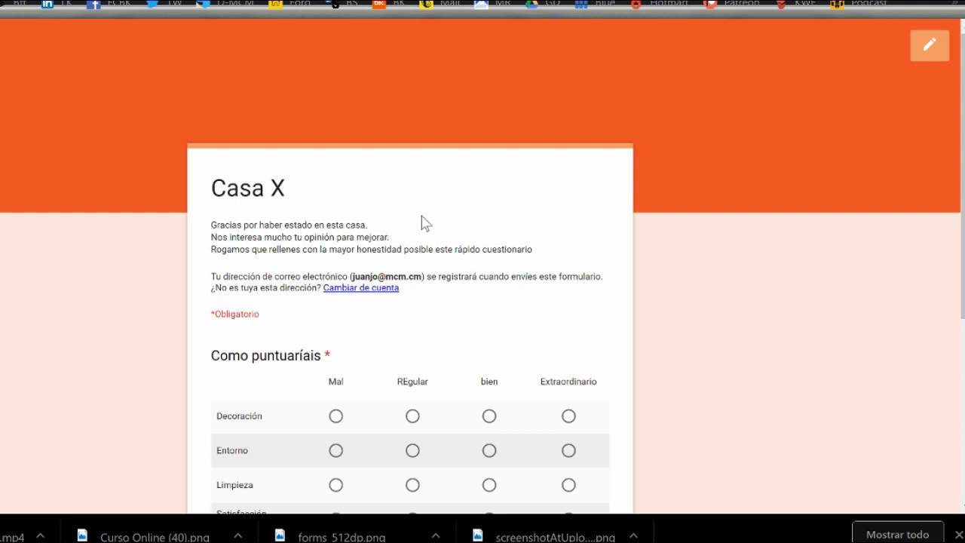
pyautogui.click(928, 47)
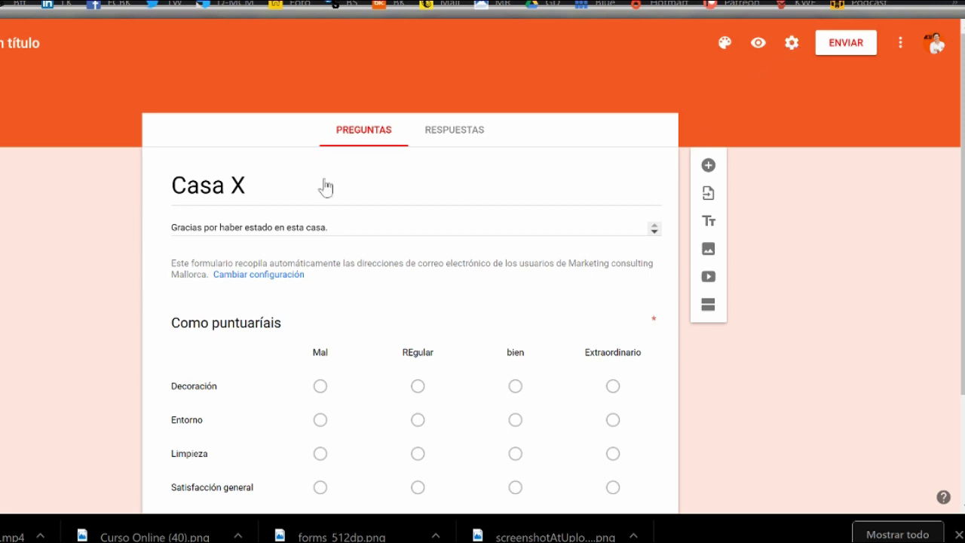
pyautogui.click(183, 190)
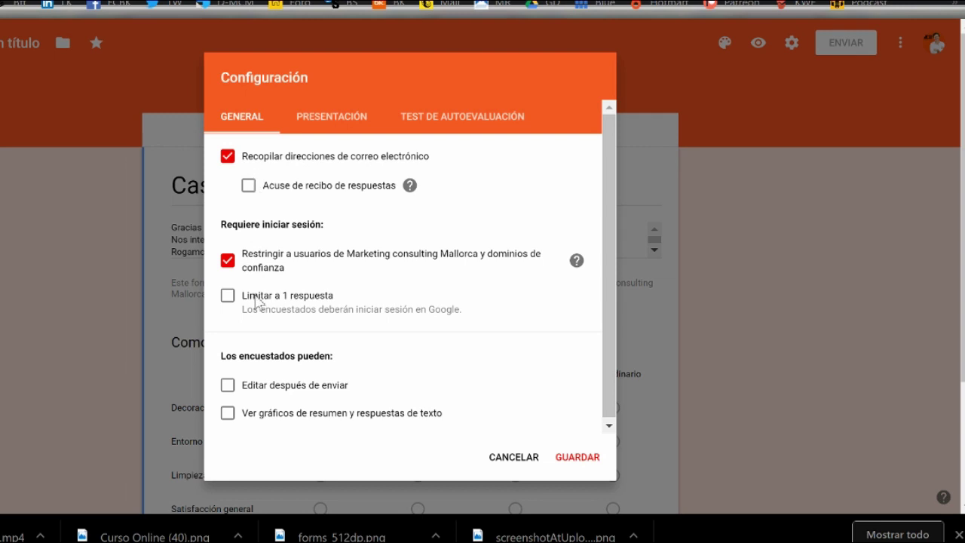
pyautogui.click(585, 460)
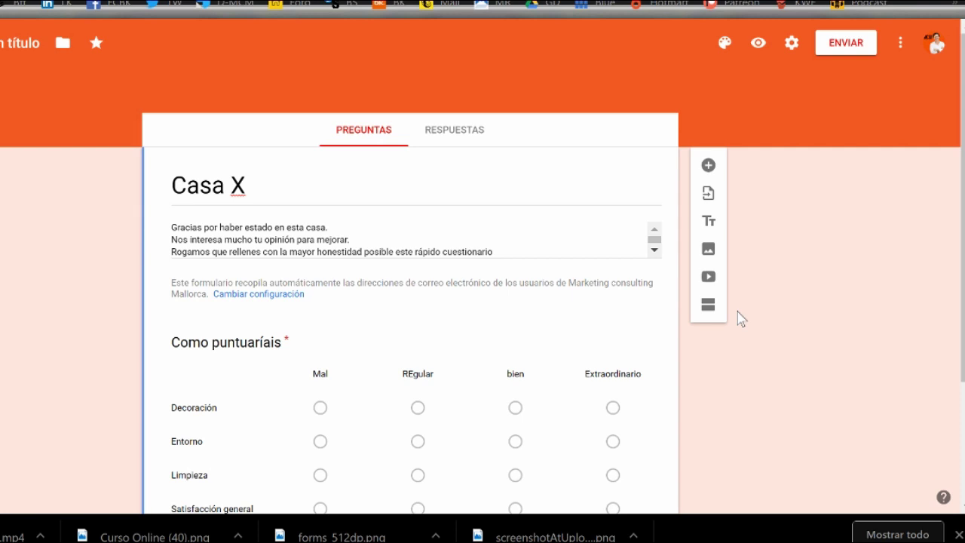
# Review the "Casa X" form in the editor from its title and description through the rating grid to the last question
pyautogui.scroll(-3, 765, 377)
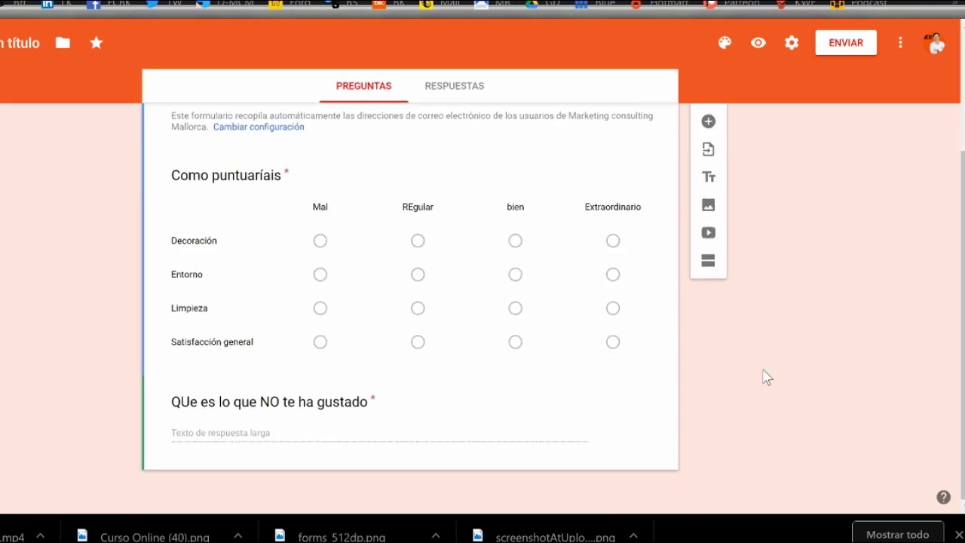
pyautogui.scroll(2, 765, 377)
pyautogui.scroll(-1, 765, 377)
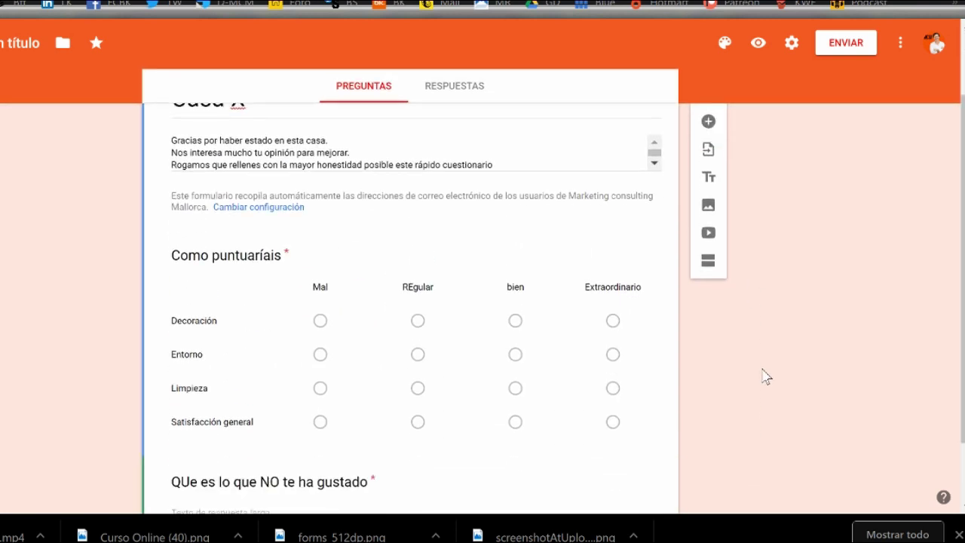
pyautogui.scroll(2, 765, 377)
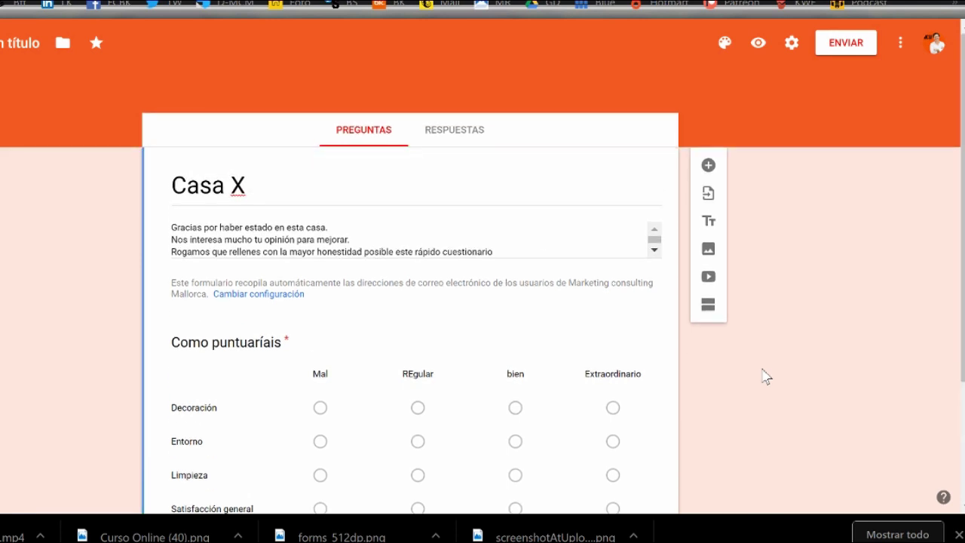
pyautogui.scroll(-2, 763, 375)
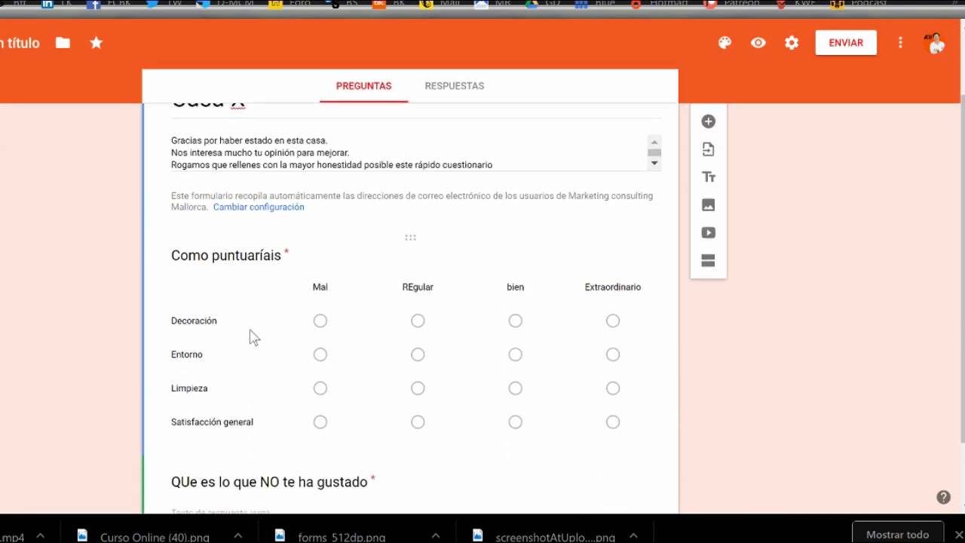
pyautogui.scroll(-2, 383, 400)
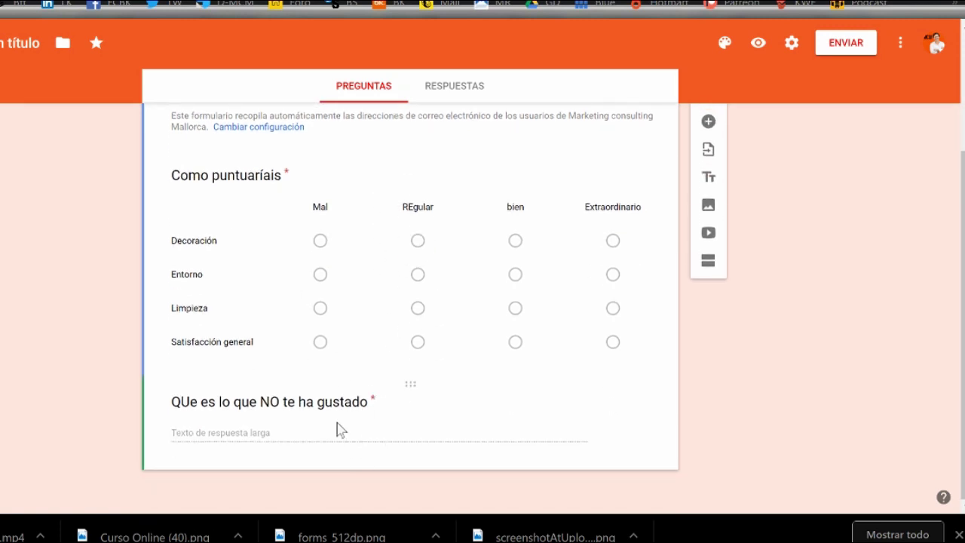
pyautogui.scroll(4, 635, 369)
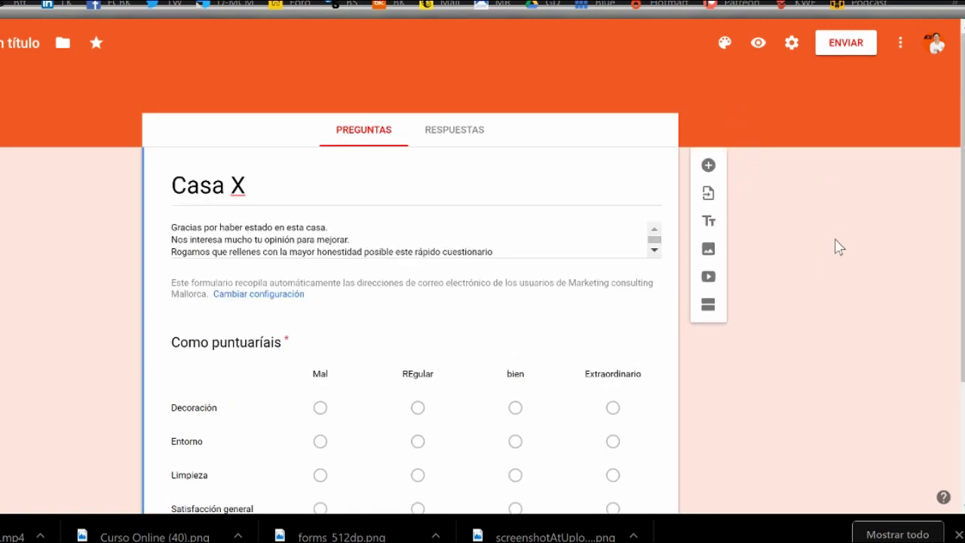